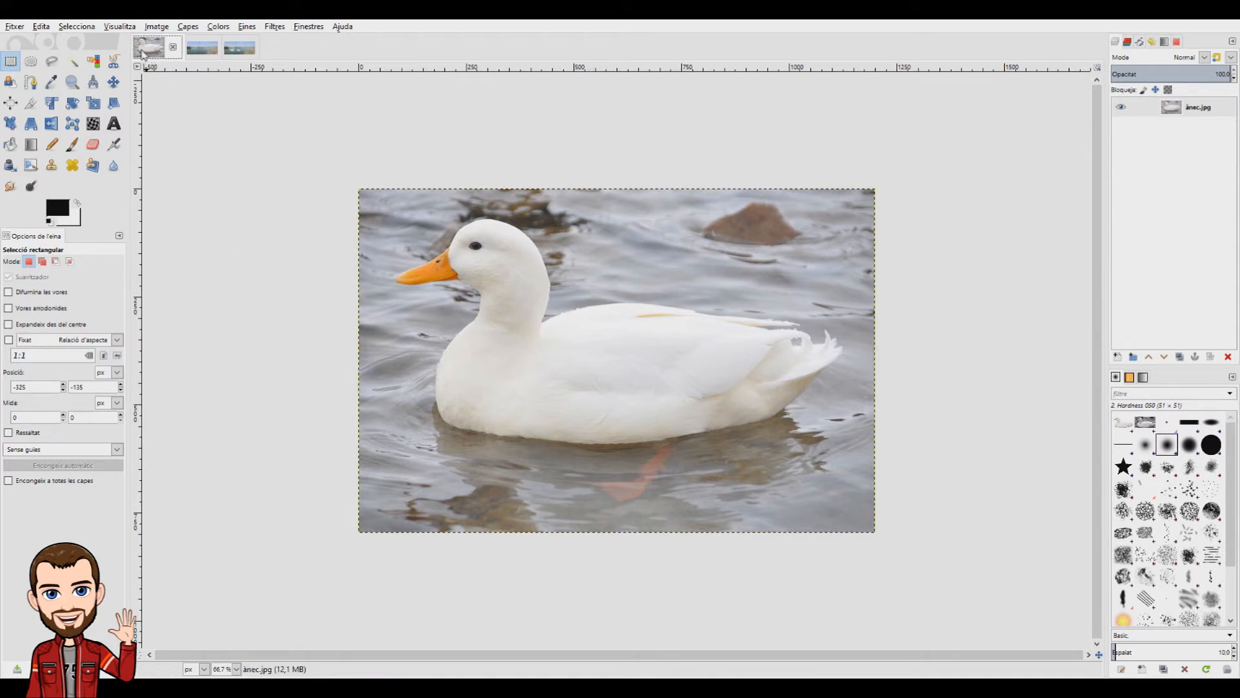
- View the lake background and the composition with two ducks, and return to the original duck photo
left_click(198, 55)
left_click(233, 51)
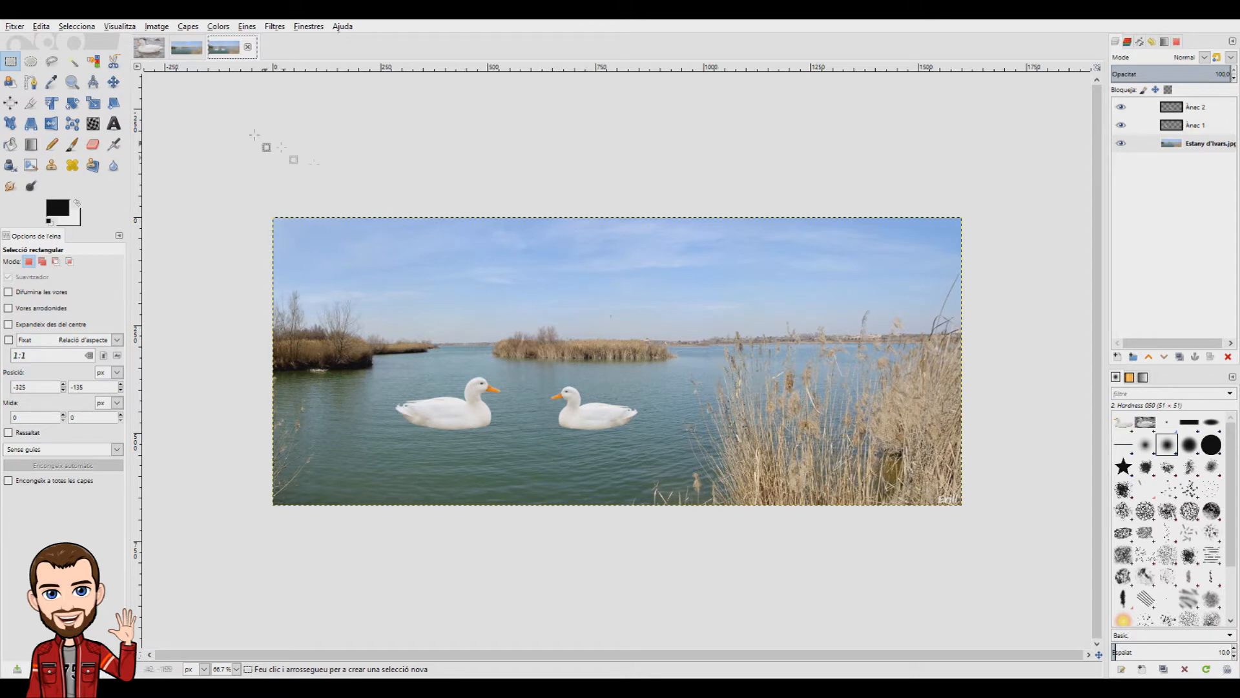
left_click(149, 51)
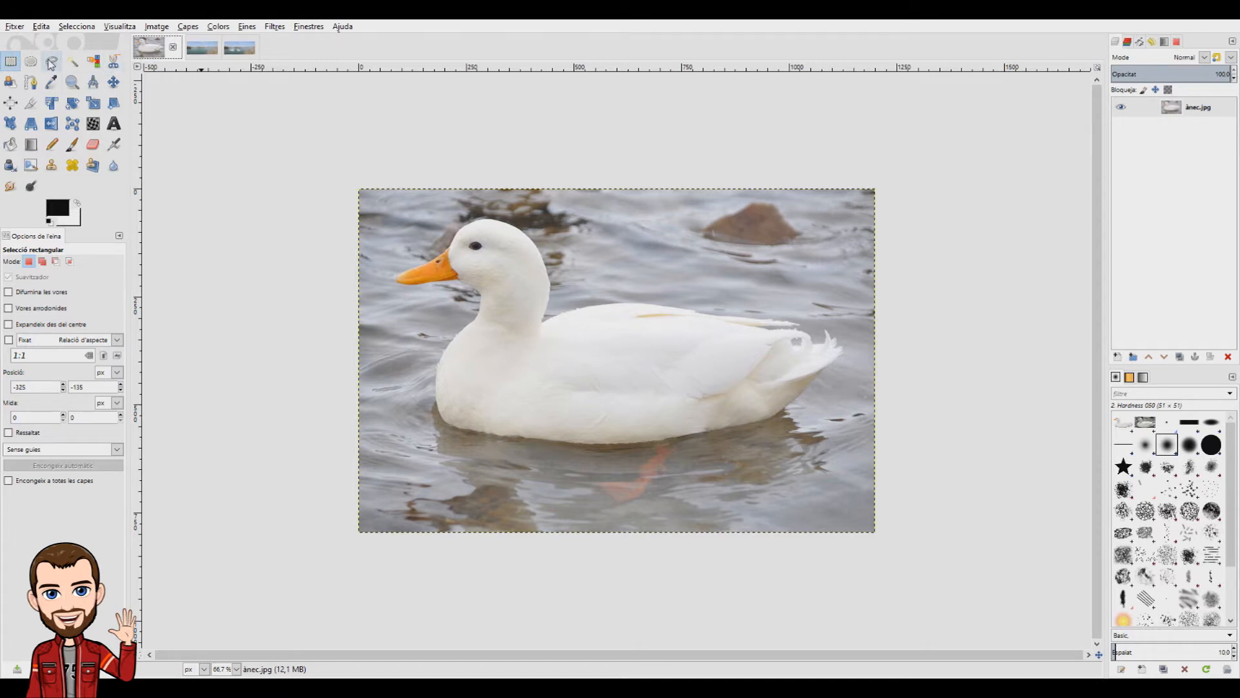
- Start a Free Select outline in replace mode on the duck's head, placing points down the forehead to the beak's base
left_click(51, 62)
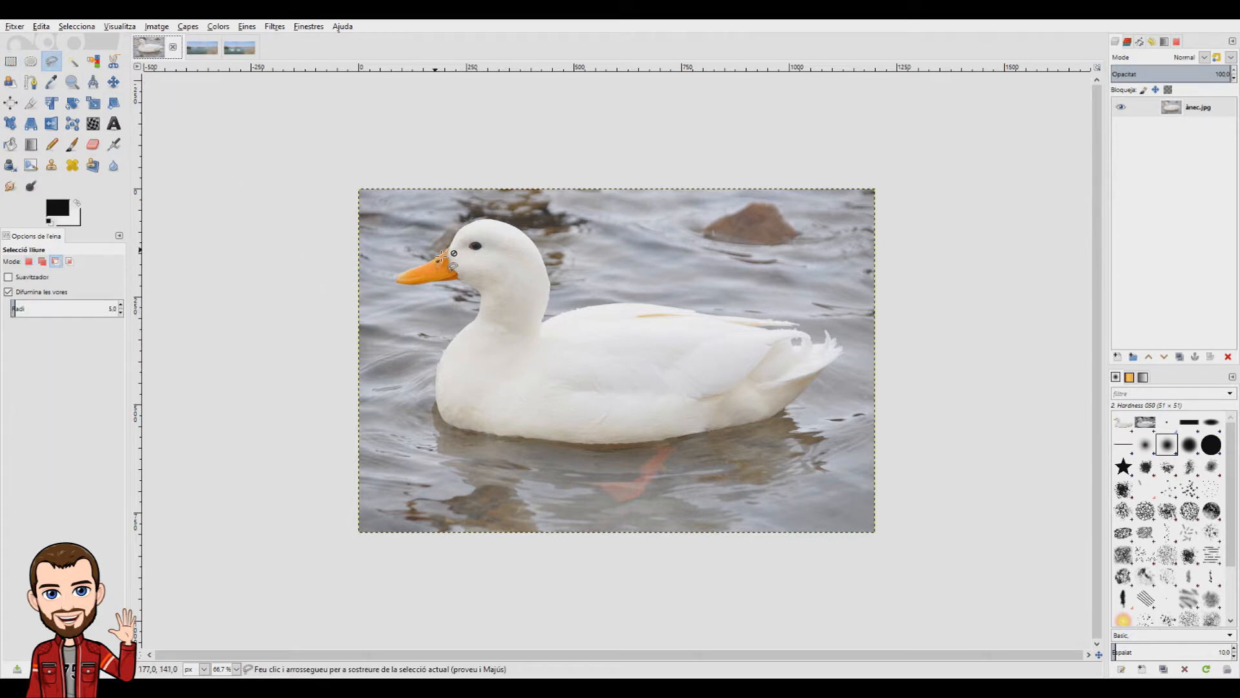
left_click(29, 264)
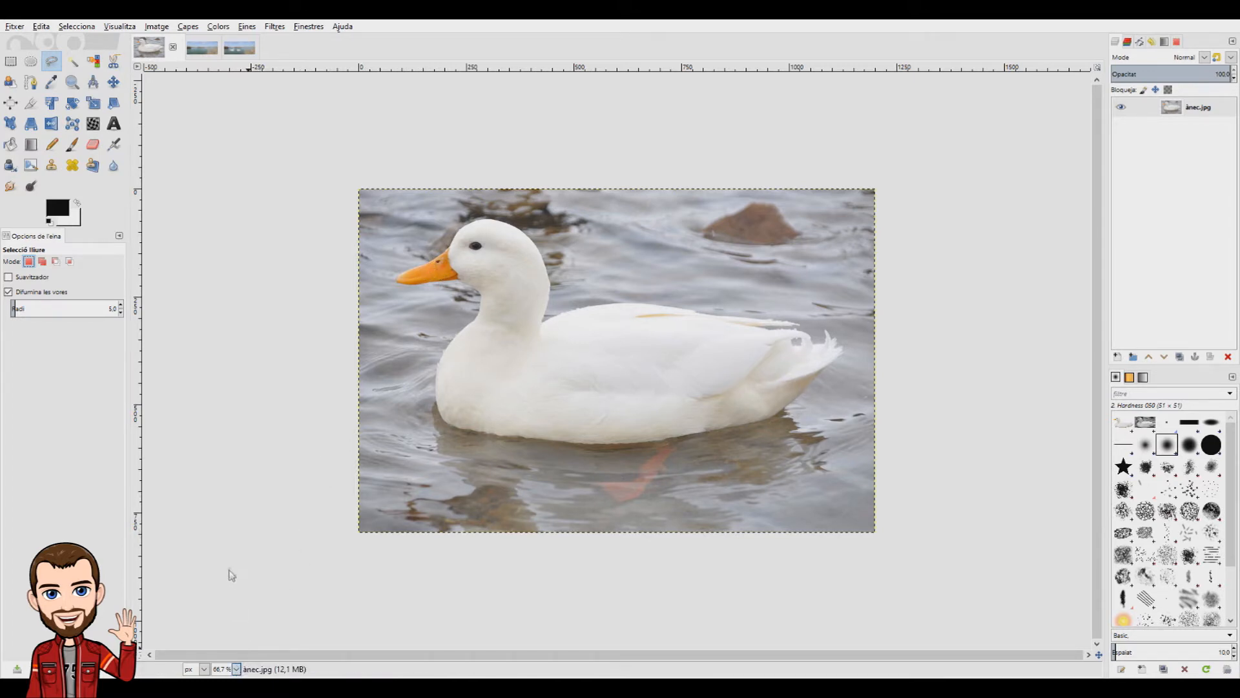
key("2")
scroll(305, 642, "left", 5)
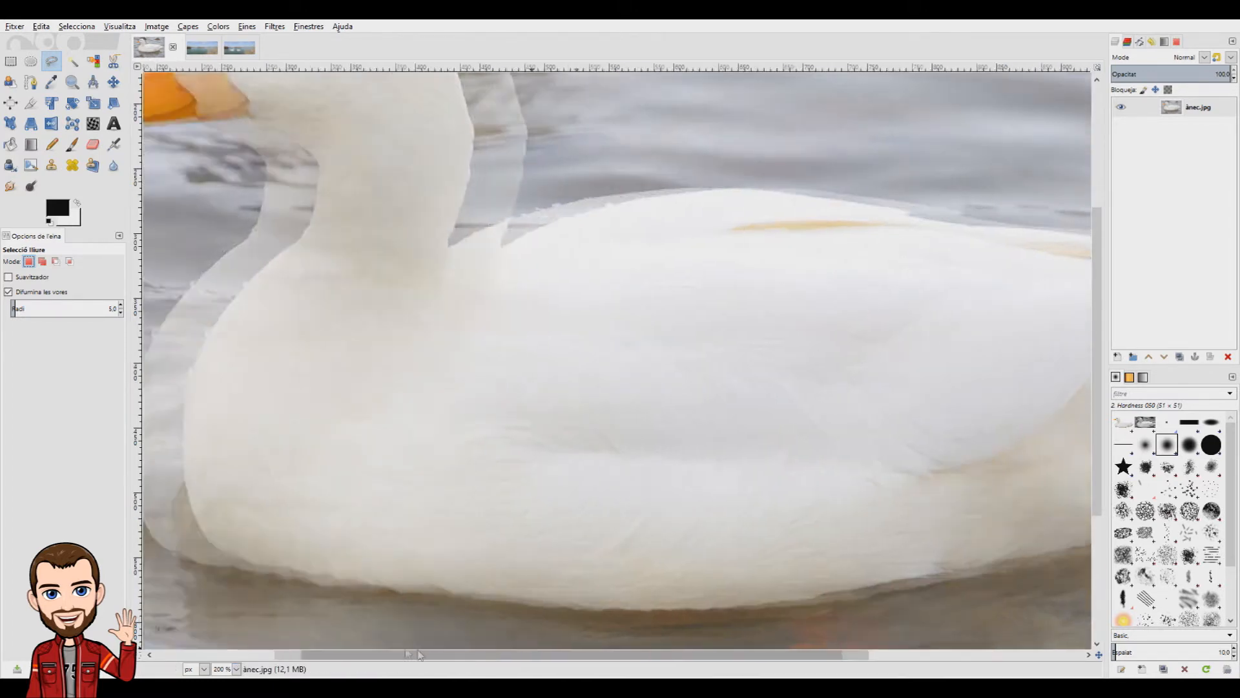
scroll(305, 643, "left", 1)
scroll(305, 643, "up", 6)
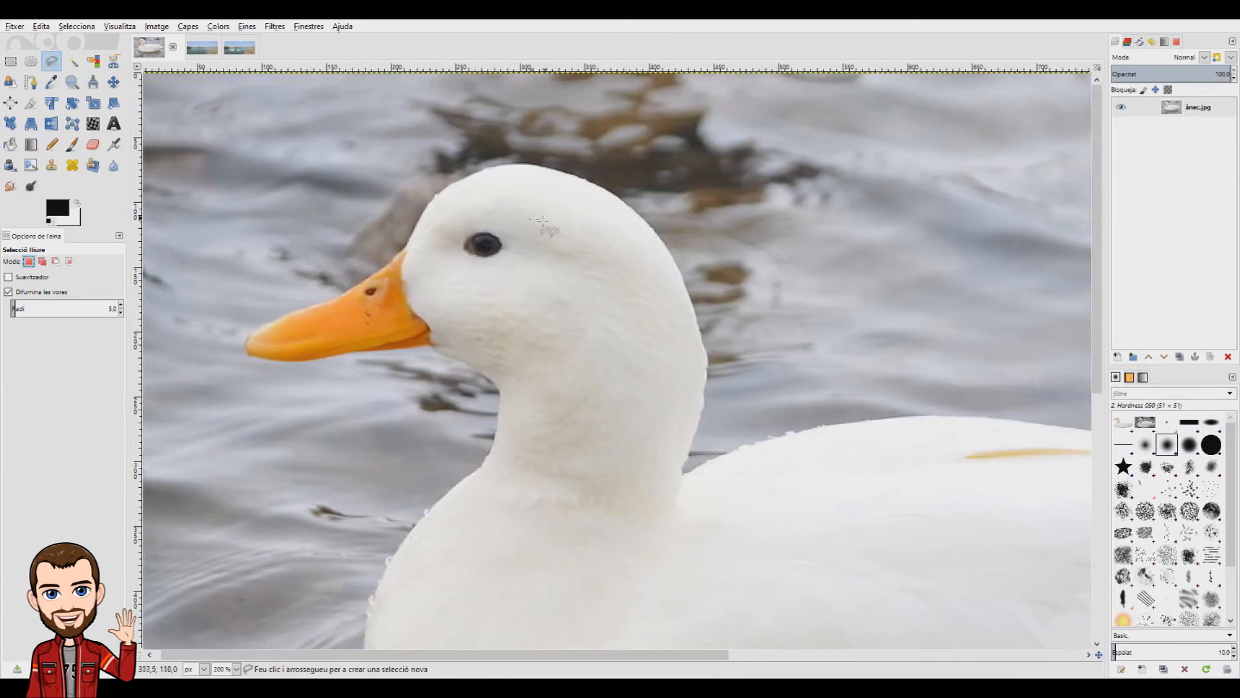
left_click(431, 203)
left_click(419, 217)
left_click(414, 231)
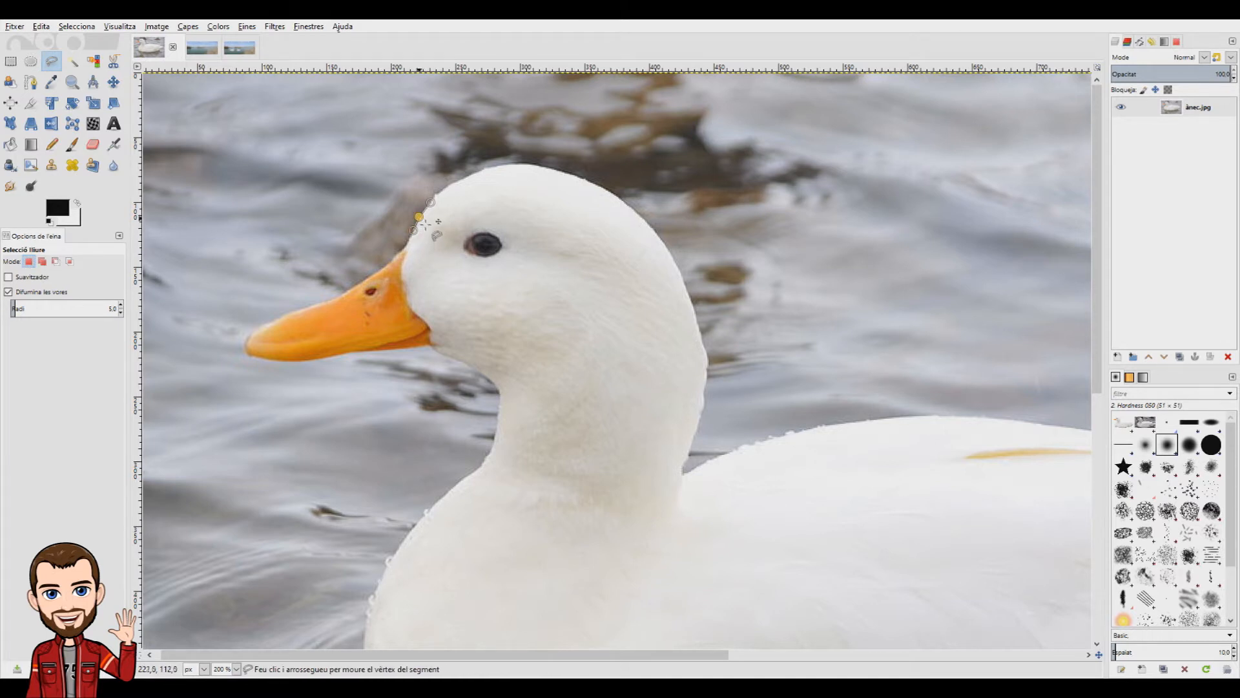
left_click(409, 240)
left_click(401, 251)
- Continue the outline around the orange beak, along its upper edge, around the tip and back along its underside
left_click(371, 276)
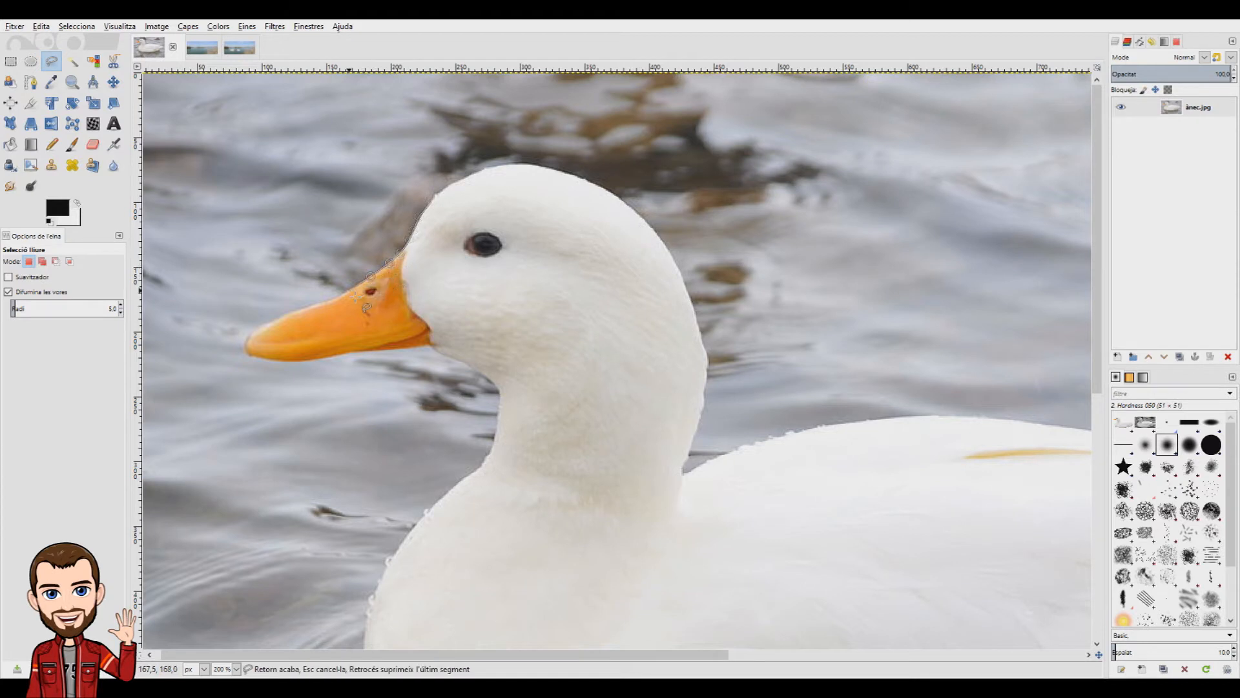
left_click(313, 305)
left_click(270, 321)
left_click(254, 328)
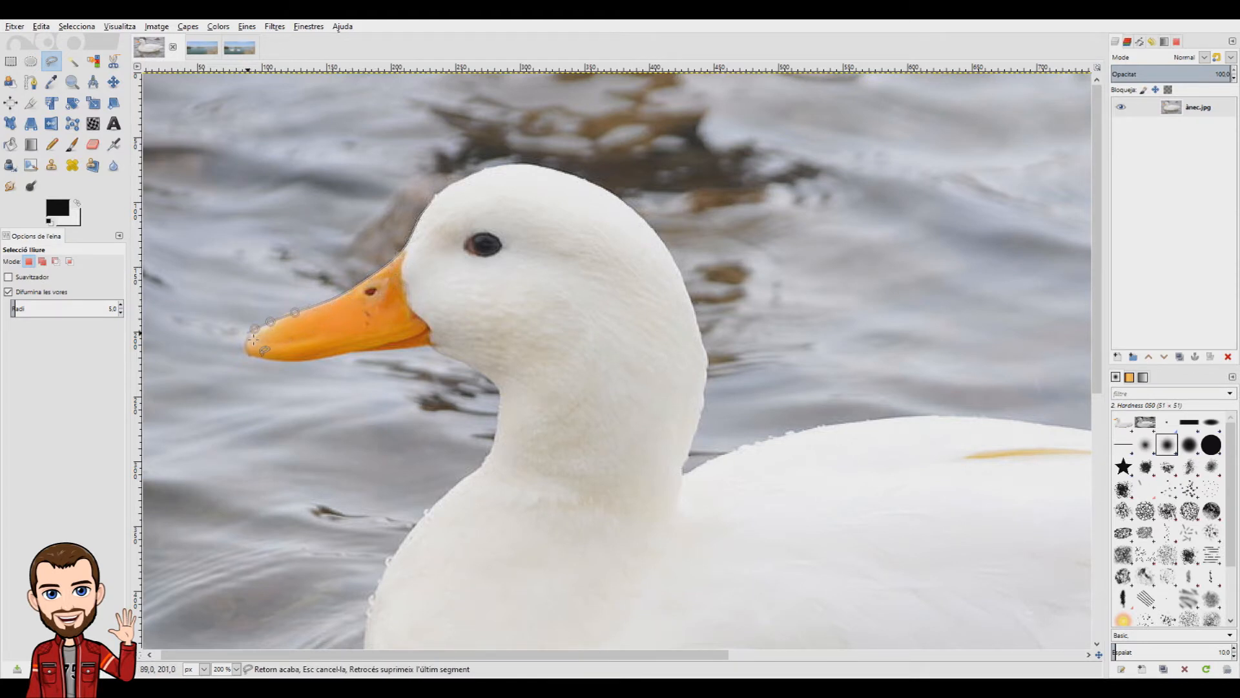
left_click(247, 339)
left_click(248, 353)
left_click(264, 360)
left_click(308, 361)
left_click(370, 351)
left_click(432, 347)
- Extend the outline down the throat, the front of the neck and the curve of the breast towards the waterline
left_click(463, 363)
left_click(489, 379)
left_click(499, 390)
left_click(500, 415)
left_click(494, 436)
left_click(489, 458)
left_click(476, 470)
left_click(427, 511)
scroll(426, 512, "down", 5)
left_click(399, 257)
left_click(372, 312)
left_click(363, 386)
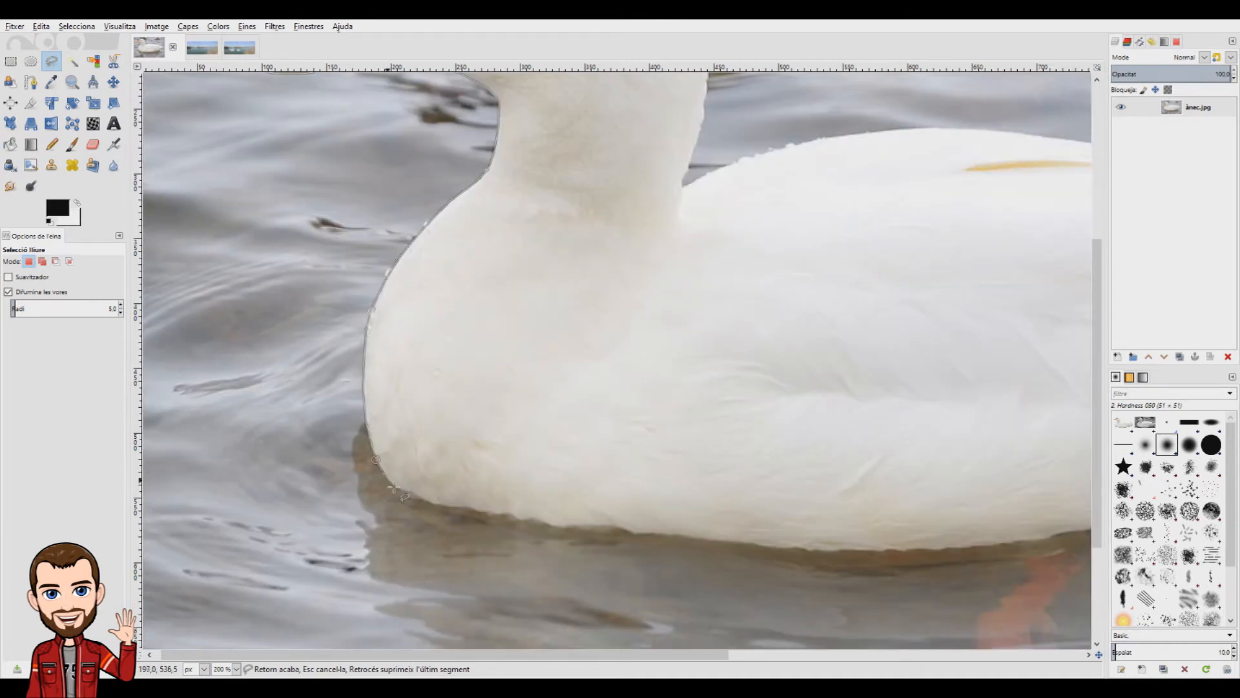
- Trace the duck's belly along the waterline and up the underside of the rump to the tail
left_click(483, 513)
left_click(503, 514)
left_click(512, 514)
left_click(524, 519)
left_click(533, 520)
scroll(637, 538, "right", 6)
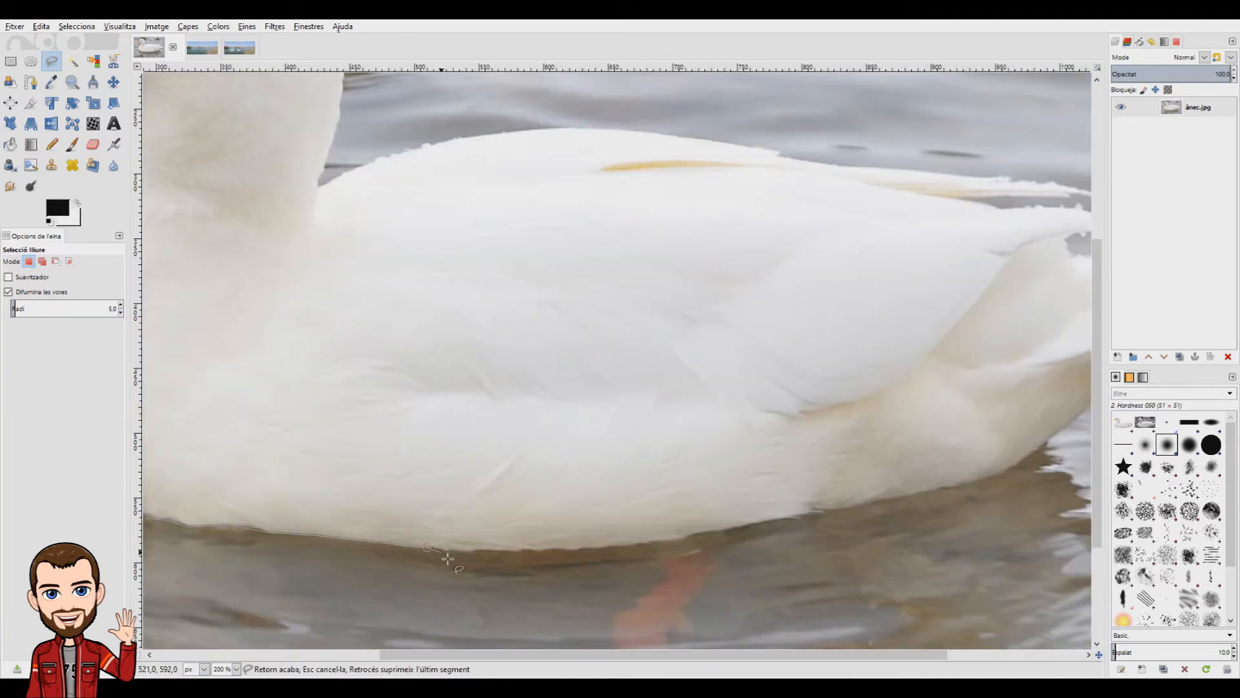
left_click(517, 550)
left_click(653, 543)
scroll(742, 504, "right", 4)
left_click(821, 441)
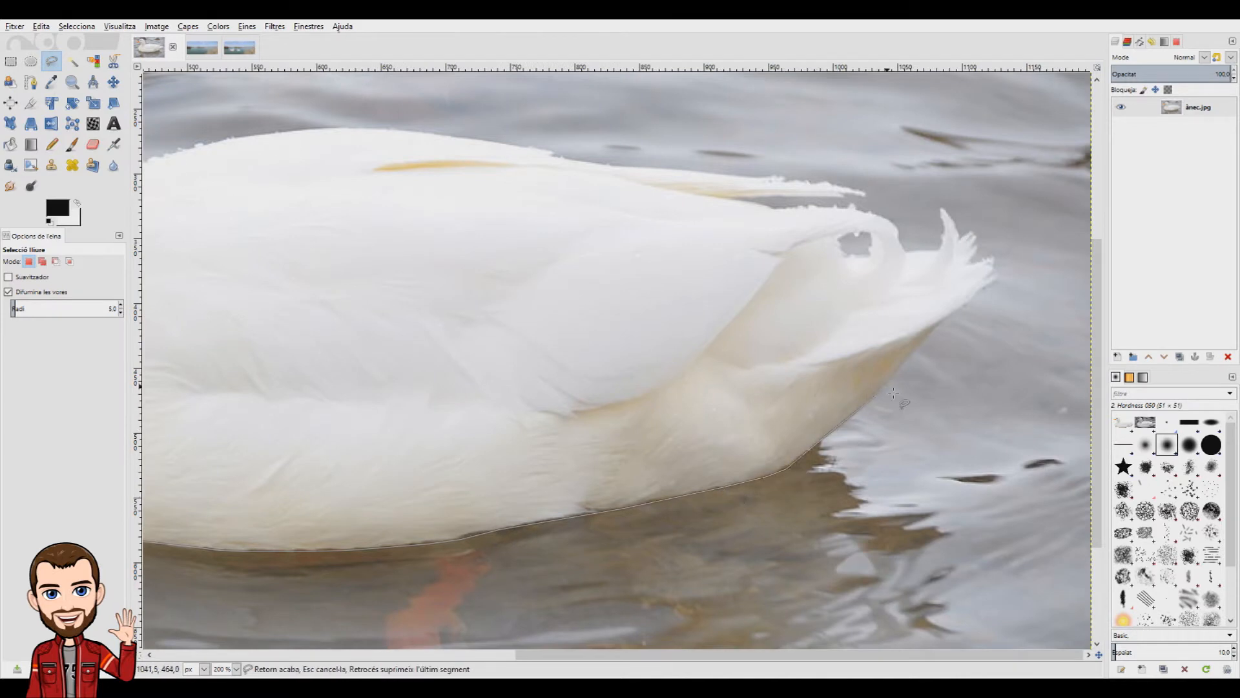
left_click(948, 316)
left_click(969, 300)
- Outline the jagged tips of the tail feathers point by point, including the tall upright feather
scroll(970, 301, "right", 1)
left_click(991, 277)
left_click(989, 270)
left_click(979, 280)
left_click(986, 258)
left_click(958, 264)
left_click(964, 250)
left_click(971, 239)
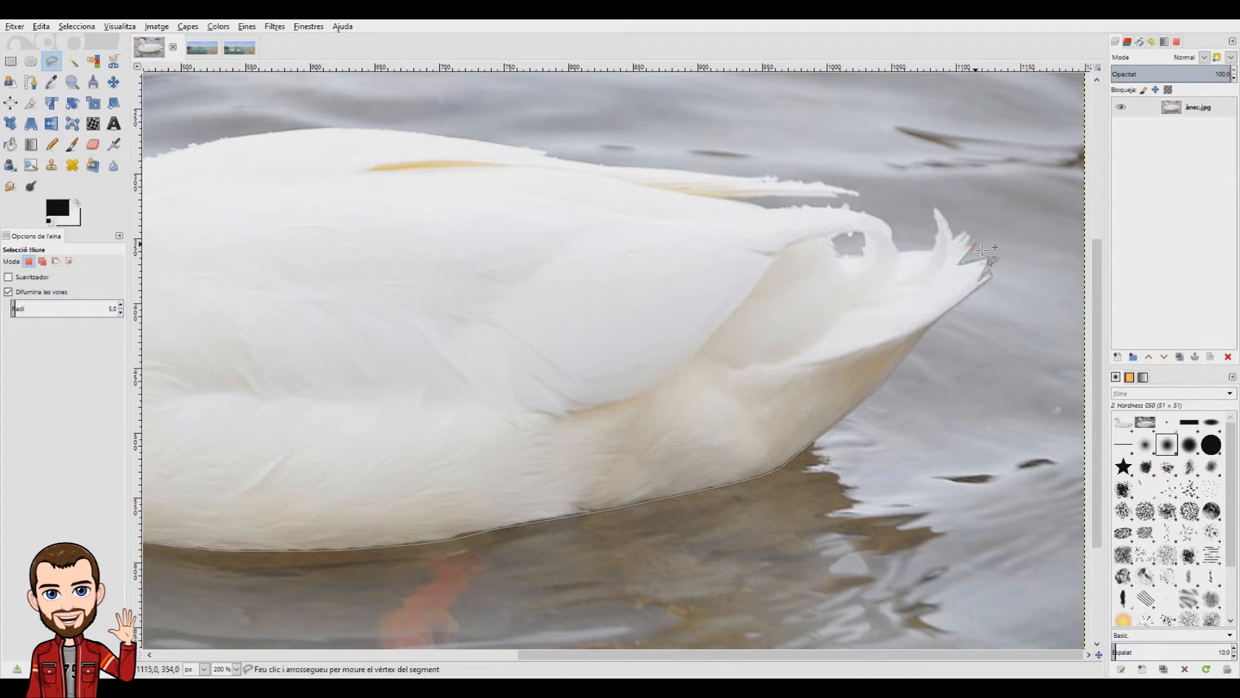
left_click(975, 243)
left_click(961, 242)
left_click(967, 232)
left_click(953, 239)
left_click(947, 224)
left_click(935, 208)
left_click(940, 224)
left_click(939, 237)
left_click(933, 251)
- Trace the curled feather and the narrow gap beneath the wing out to the pointed wing tip
left_click(898, 251)
left_click(891, 221)
left_click(869, 213)
left_click(840, 206)
left_click(810, 208)
left_click(755, 205)
left_click(736, 201)
left_click(720, 197)
left_click(816, 196)
left_click(838, 195)
left_click(833, 191)
left_click(859, 195)
- Continue the outline from the wing tip along the duck's back to just behind the neck
left_click(828, 185)
left_click(775, 183)
left_click(731, 177)
left_click(669, 169)
left_click(602, 164)
left_click(549, 156)
left_click_drag(650, 656, 535, 657)
scroll(646, 465, "up", 5)
left_click(695, 431)
left_click(641, 423)
left_click(587, 419)
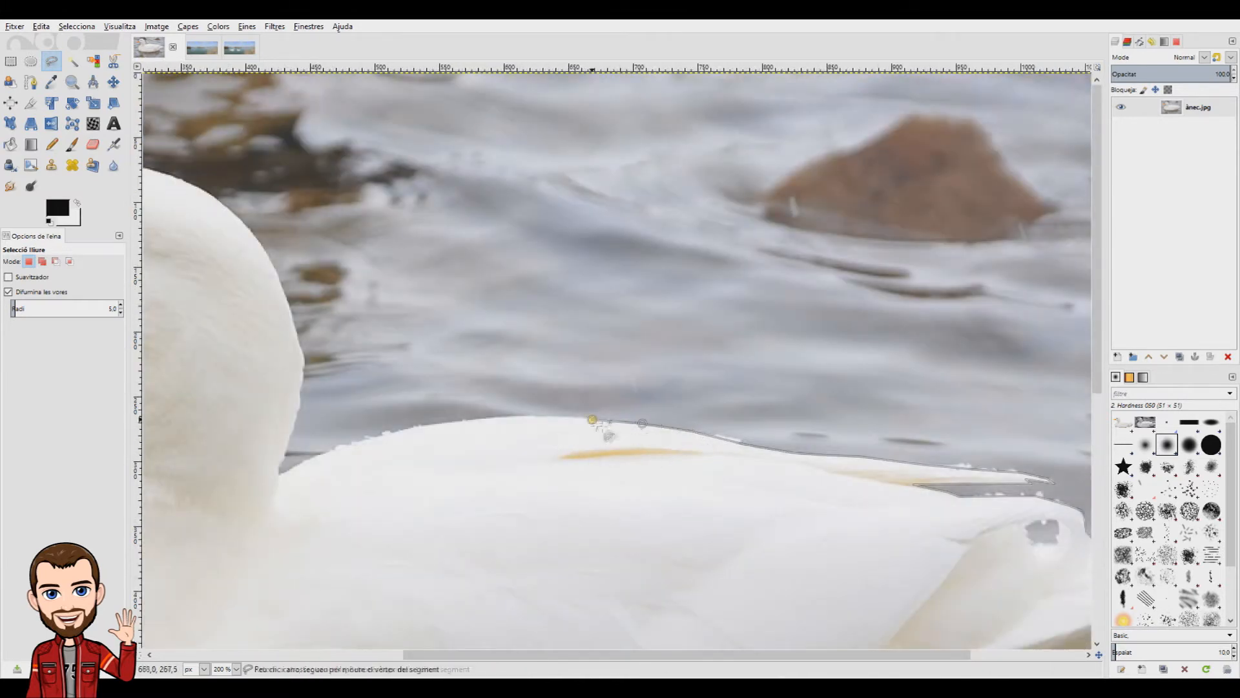
left_click(522, 415)
left_click(465, 421)
left_click(414, 427)
left_click(352, 442)
left_click(320, 452)
- Trace up the back of the neck and around the rear of the head to its crown
left_click(281, 472)
left_click(301, 400)
left_click(293, 312)
left_click_drag(474, 654, 415, 654)
left_click(377, 271)
left_click(353, 234)
left_click(324, 208)
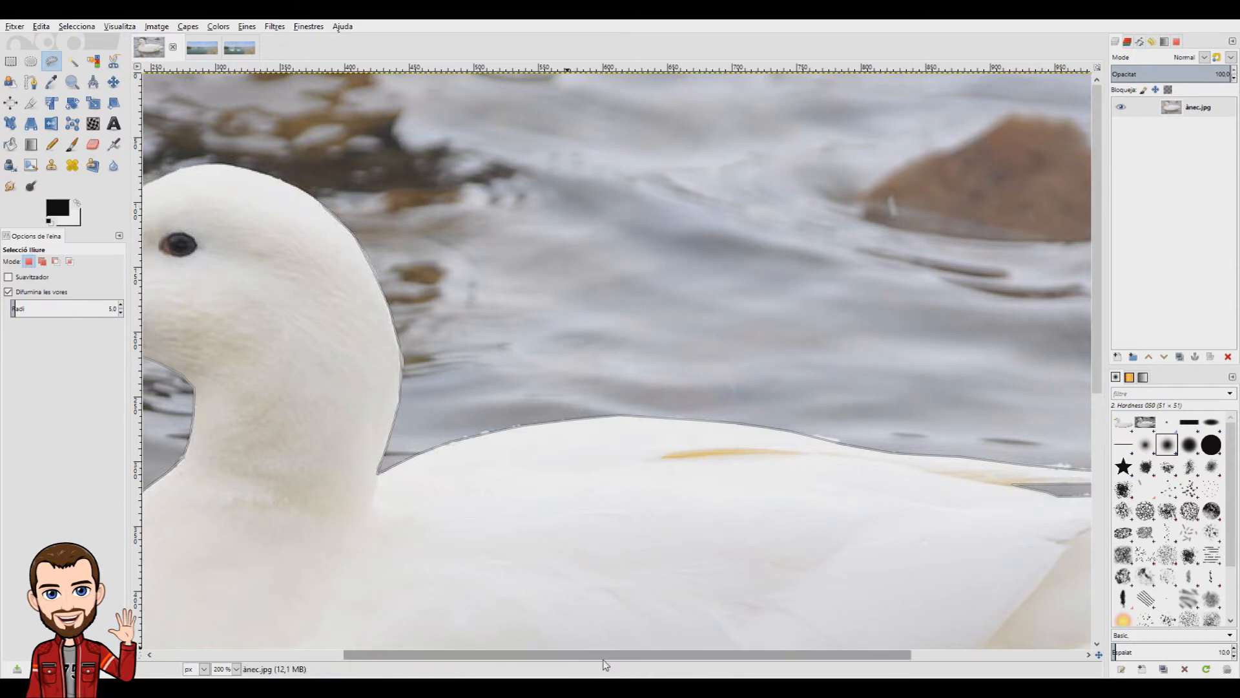
left_click_drag(600, 655, 475, 655)
left_click(513, 191)
left_click(479, 174)
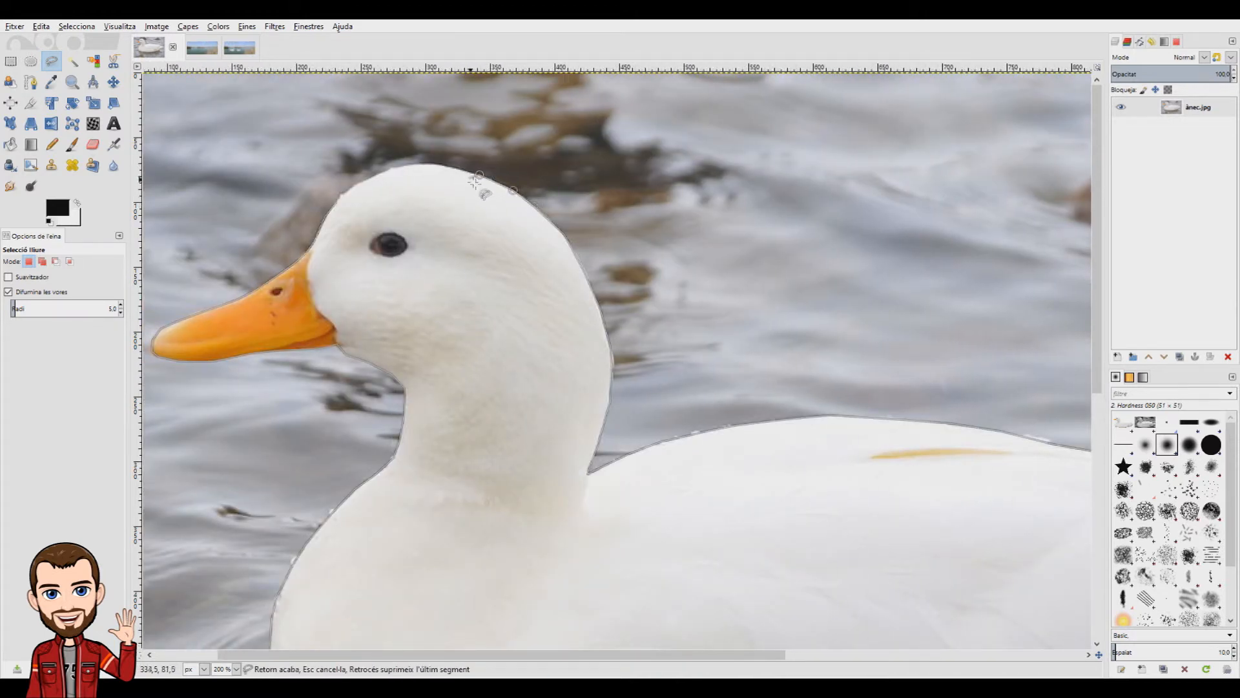
left_click(428, 165)
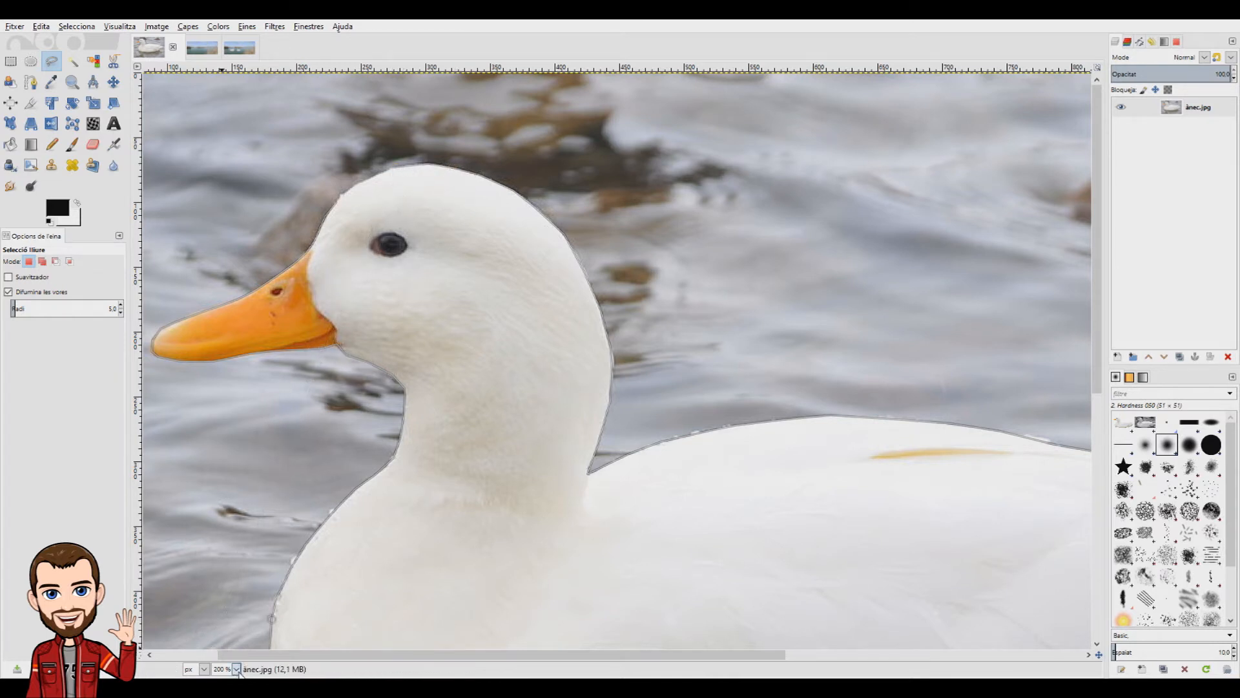
- Check the head and beak outline at 400% zoom and adjust the outline point on the forehead above the beak
key("3")
scroll(362, 452, "up", 5)
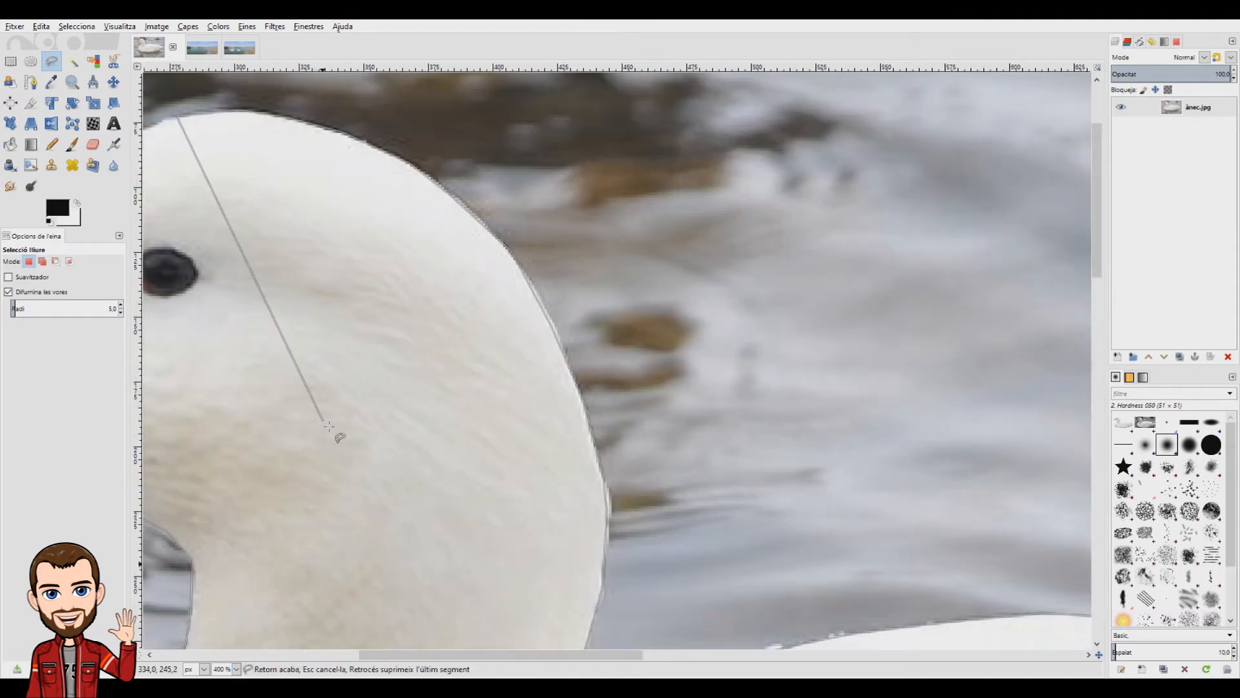
left_click_drag(607, 654, 476, 639)
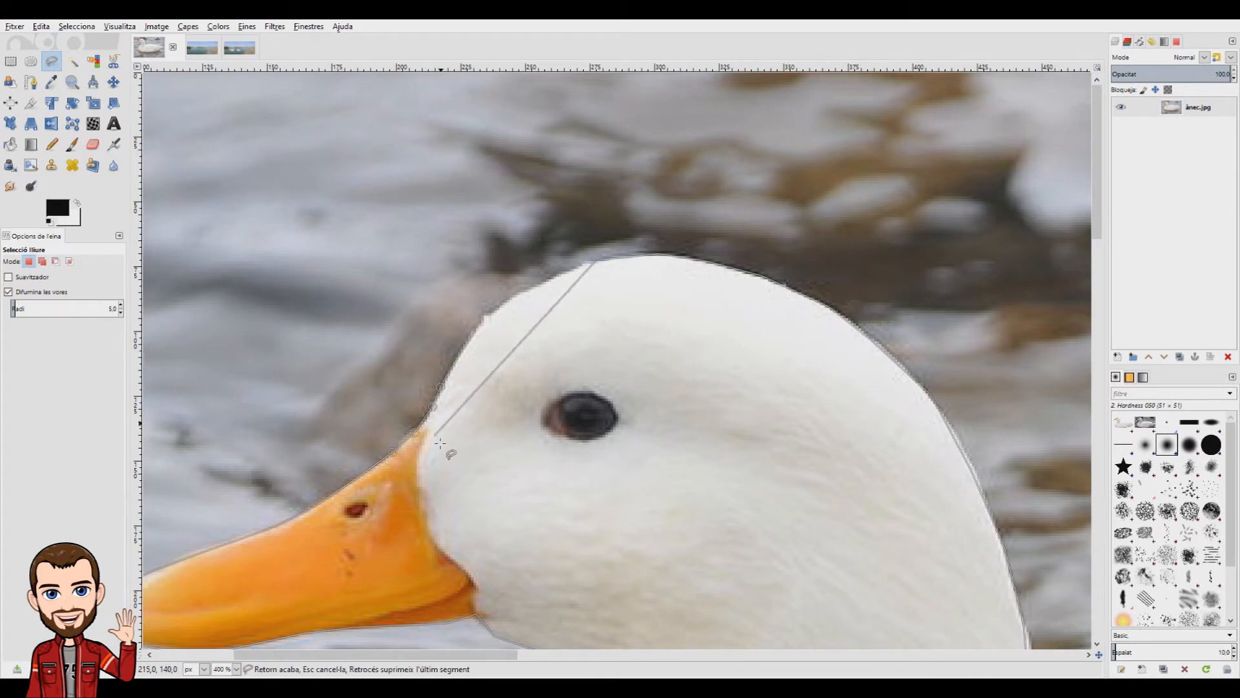
left_click_drag(446, 394, 448, 394)
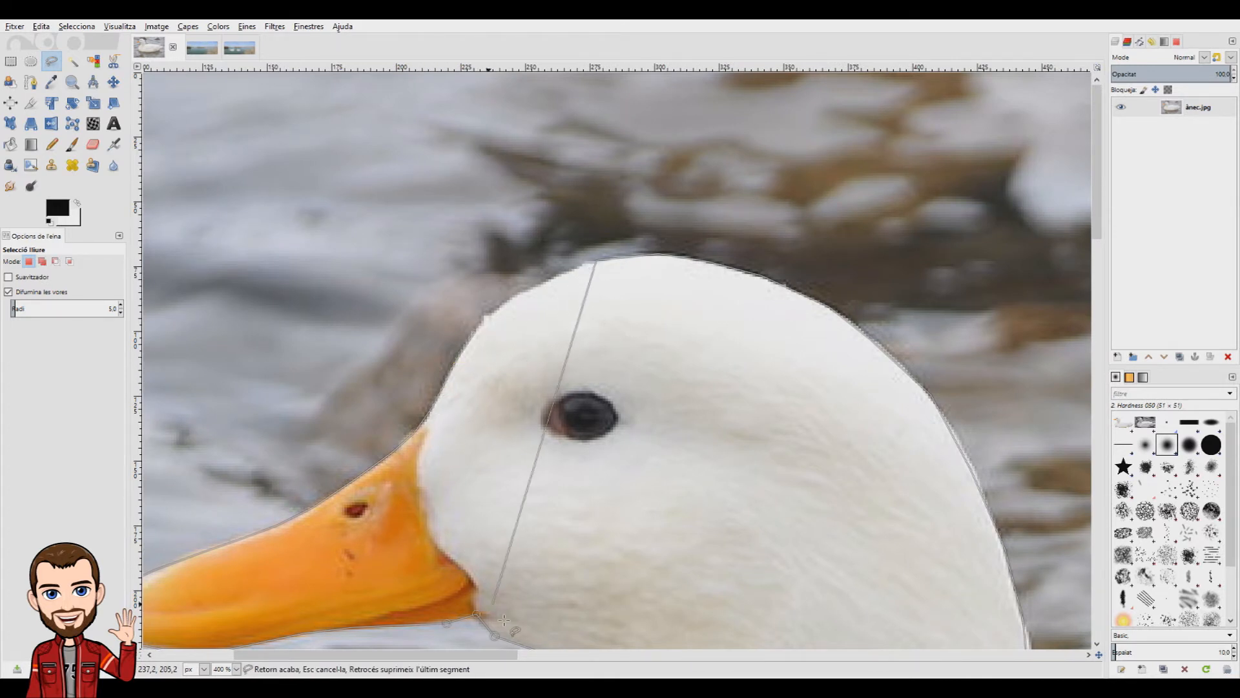
scroll(495, 591, "down", 3)
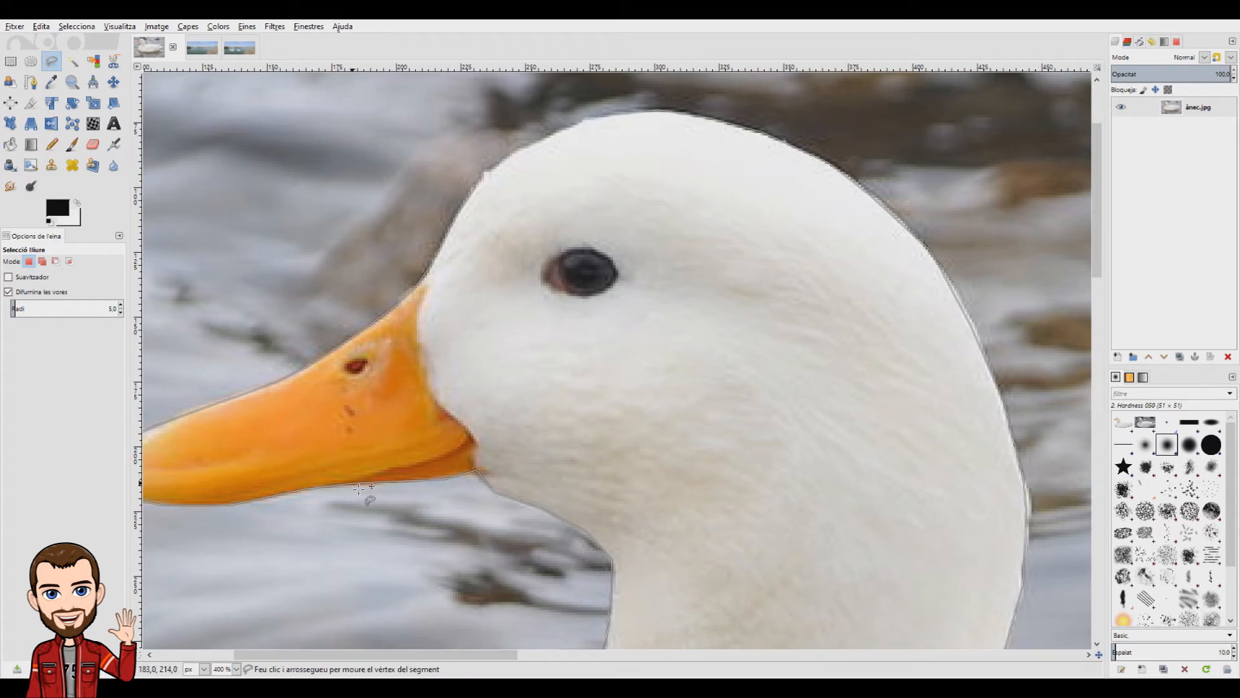
left_click_drag(472, 658, 424, 658)
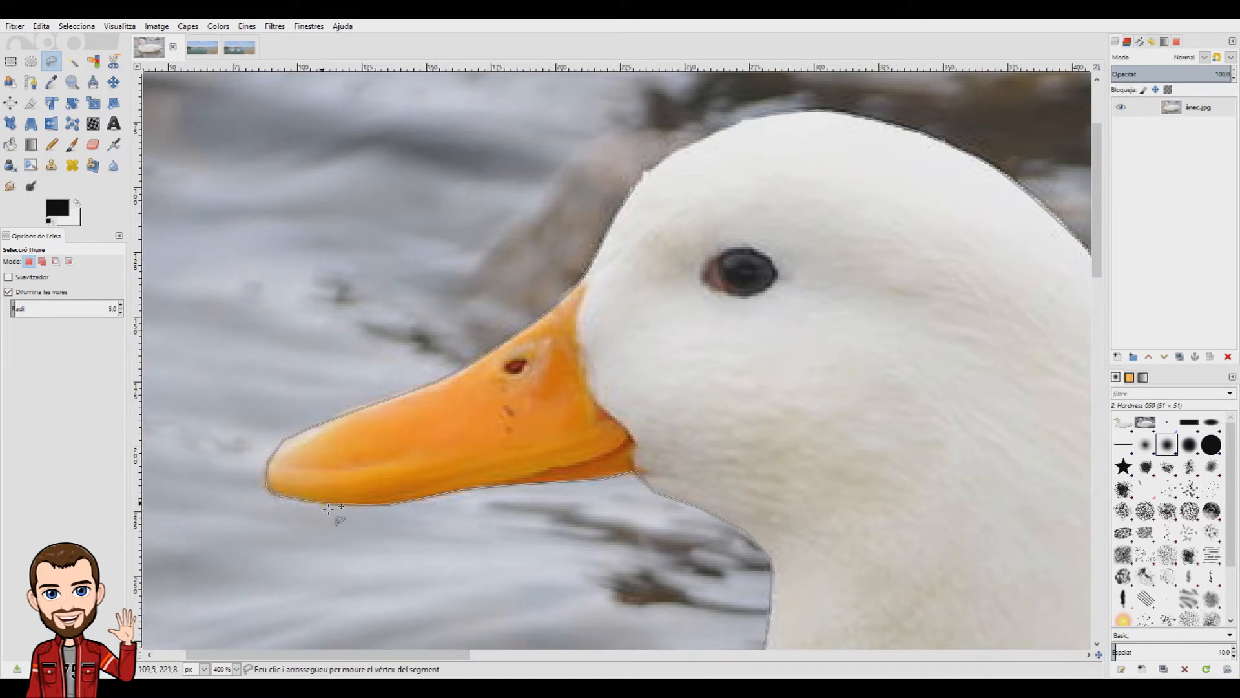
- Check the outline down the breast and belly, and reposition an outline point along the belly's waterline
scroll(768, 581, "down", 5)
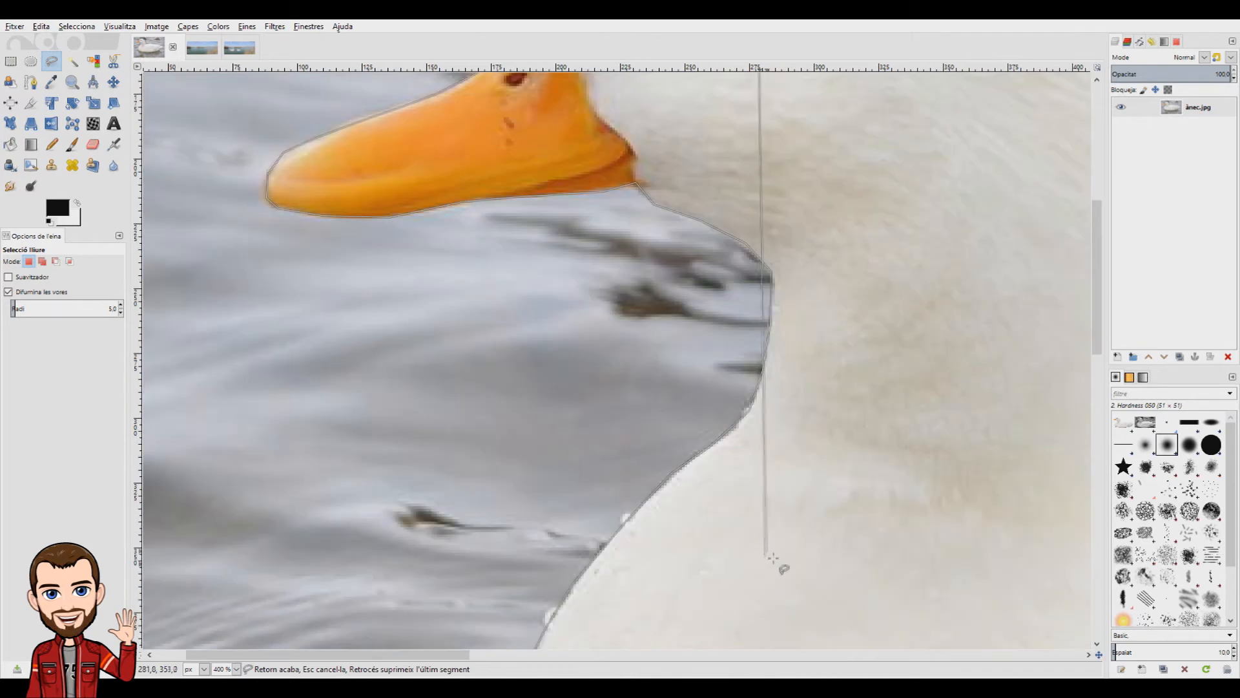
scroll(711, 416, "down", 7)
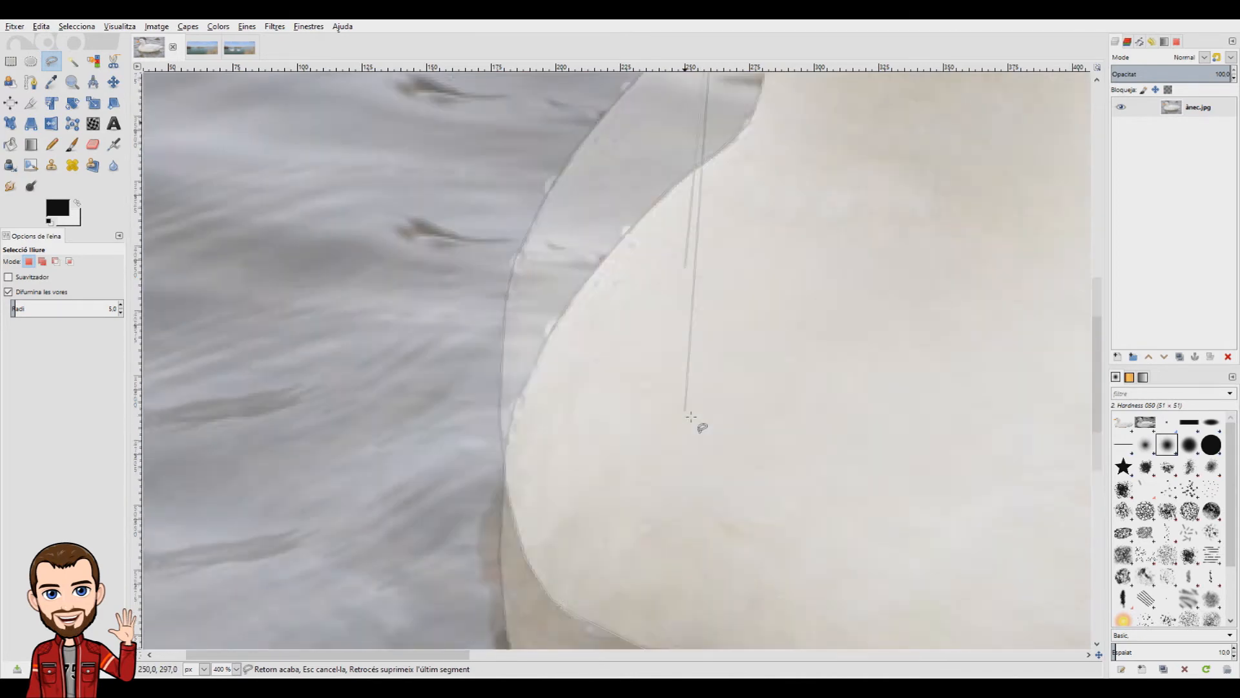
scroll(652, 426, "down", 5)
scroll(652, 362, "down", 6)
scroll(672, 362, "up", 2)
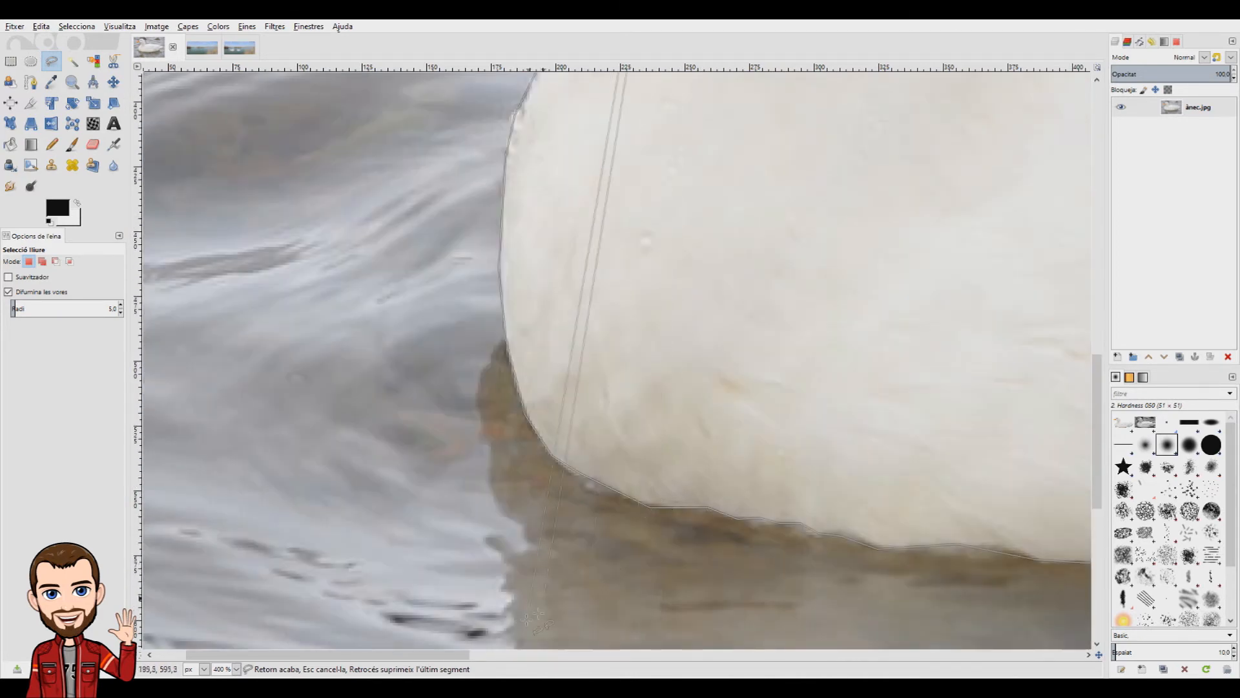
mouse_move(436, 655)
left_mouse_down()
mouse_move(743, 669)
mouse_move(835, 658)
left_mouse_up()
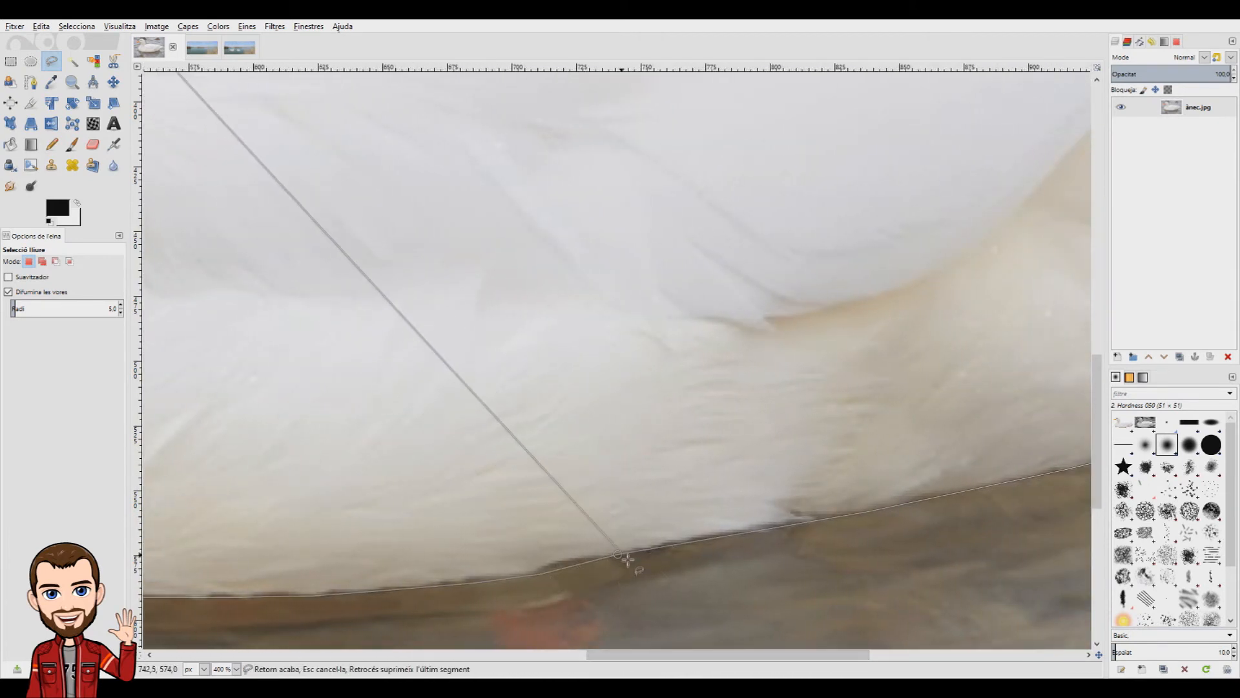
left_click_drag(619, 555, 561, 560)
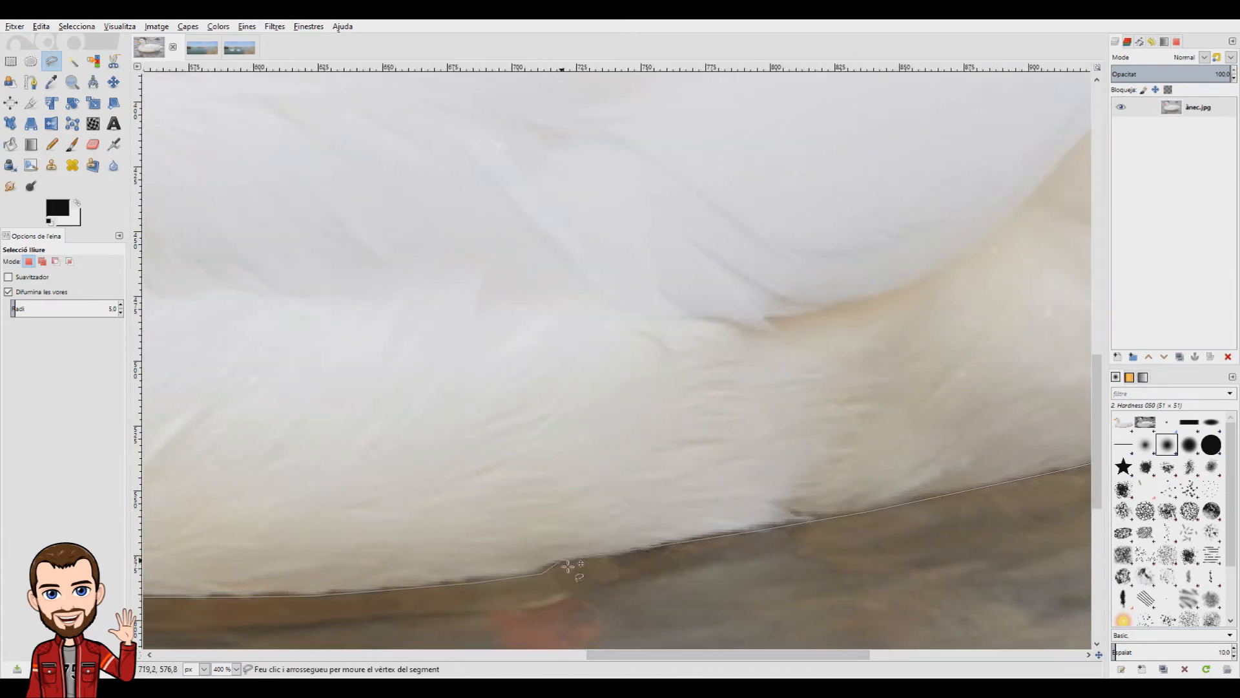
- Close the outline by placing the remaining points over the top of the head and down to the forehead
left_click_drag(845, 657, 975, 656)
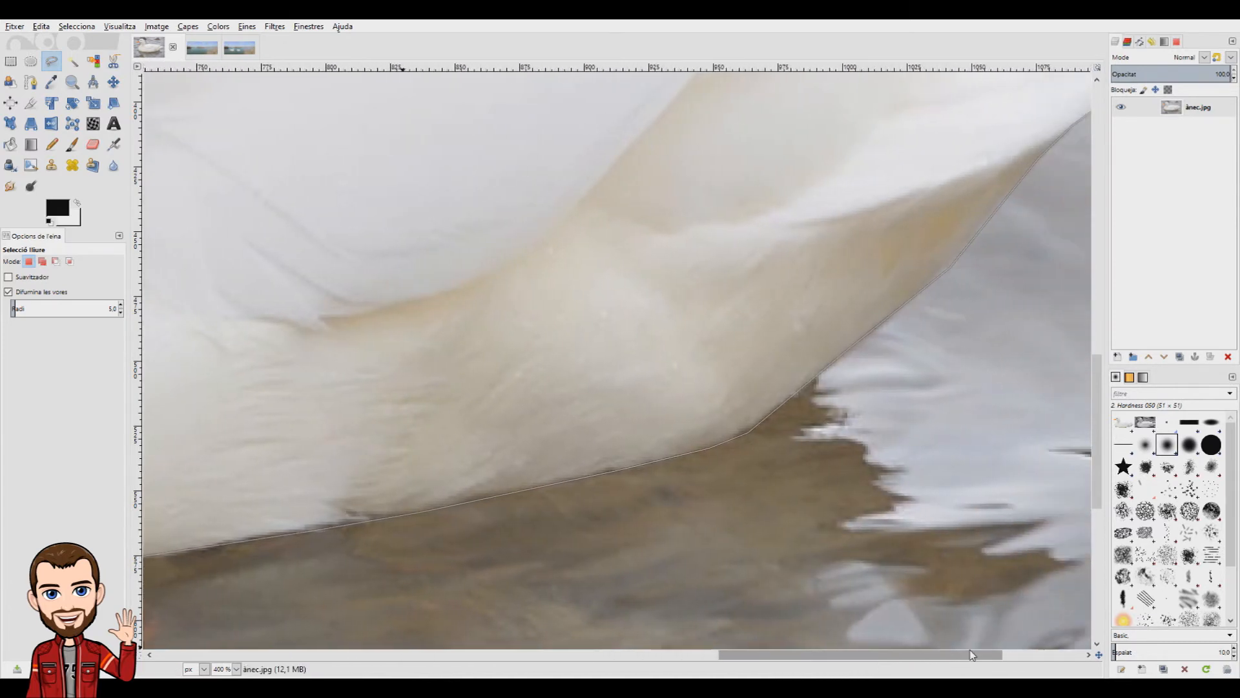
scroll(969, 552, "up", 1)
scroll(976, 557, "up", 4)
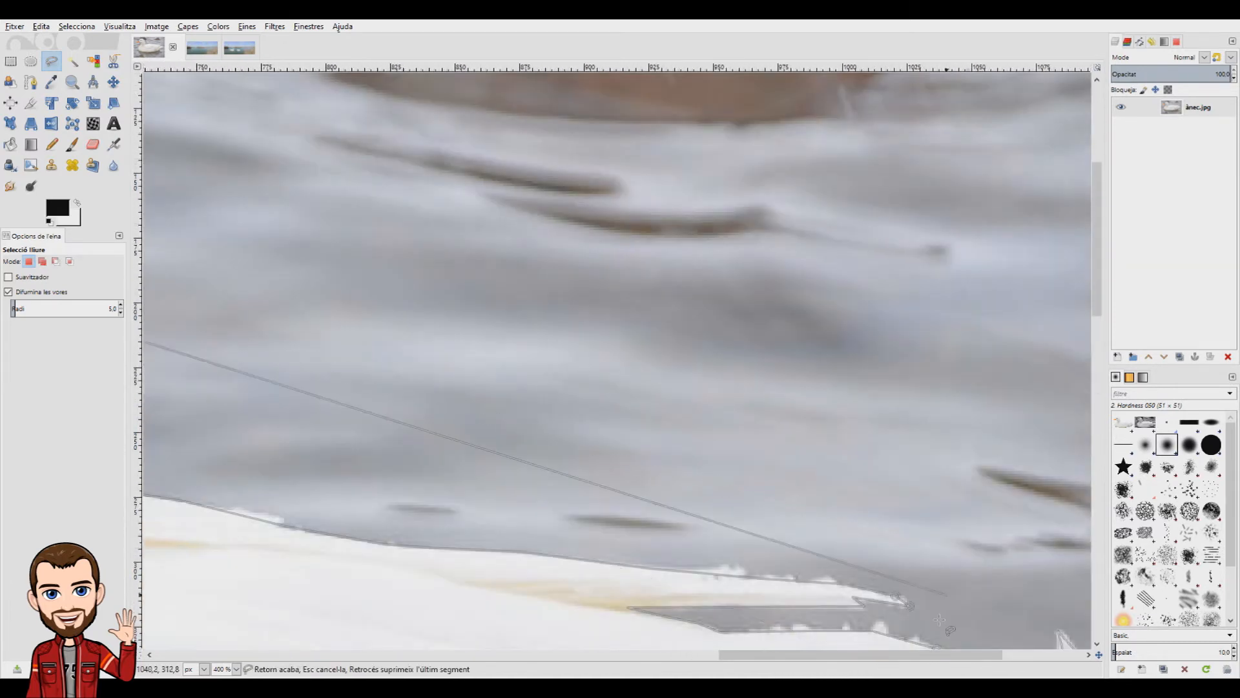
left_click_drag(892, 654, 395, 654)
scroll(488, 505, "up", 2)
left_click(523, 261)
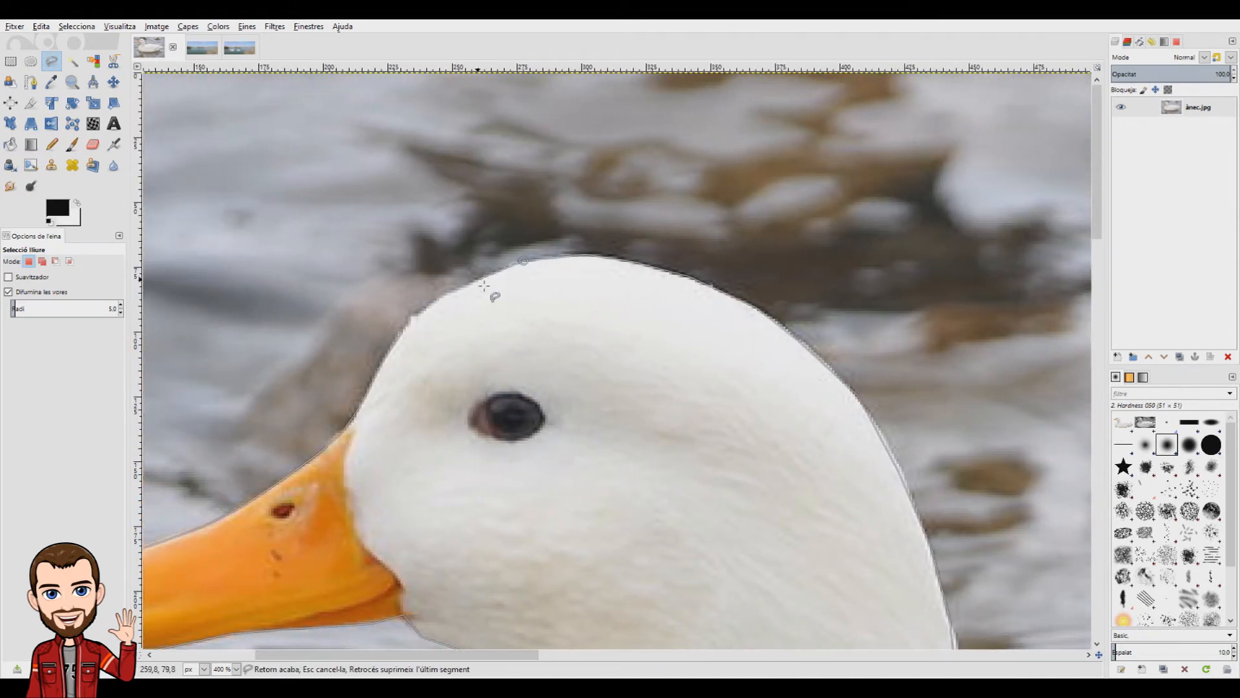
left_click(431, 303)
left_click(405, 332)
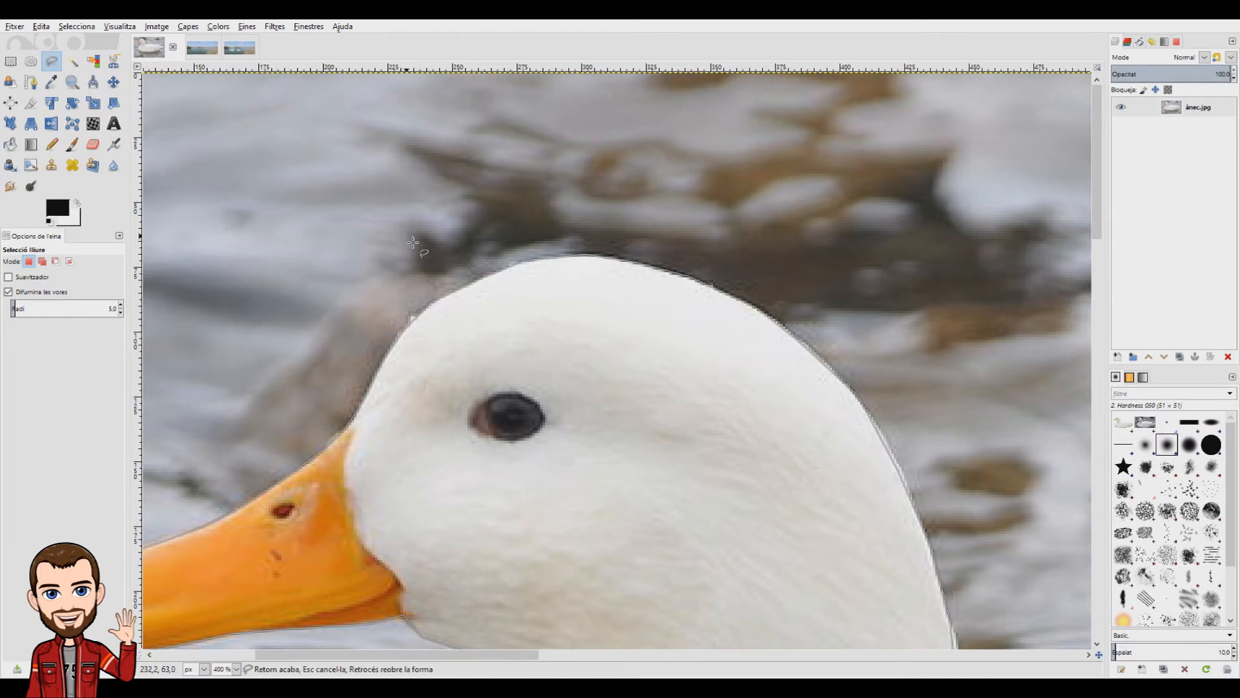
- Set Free Select to subtract mode and convert the closed duck outline into a selection
scroll(541, 303, "down", 5)
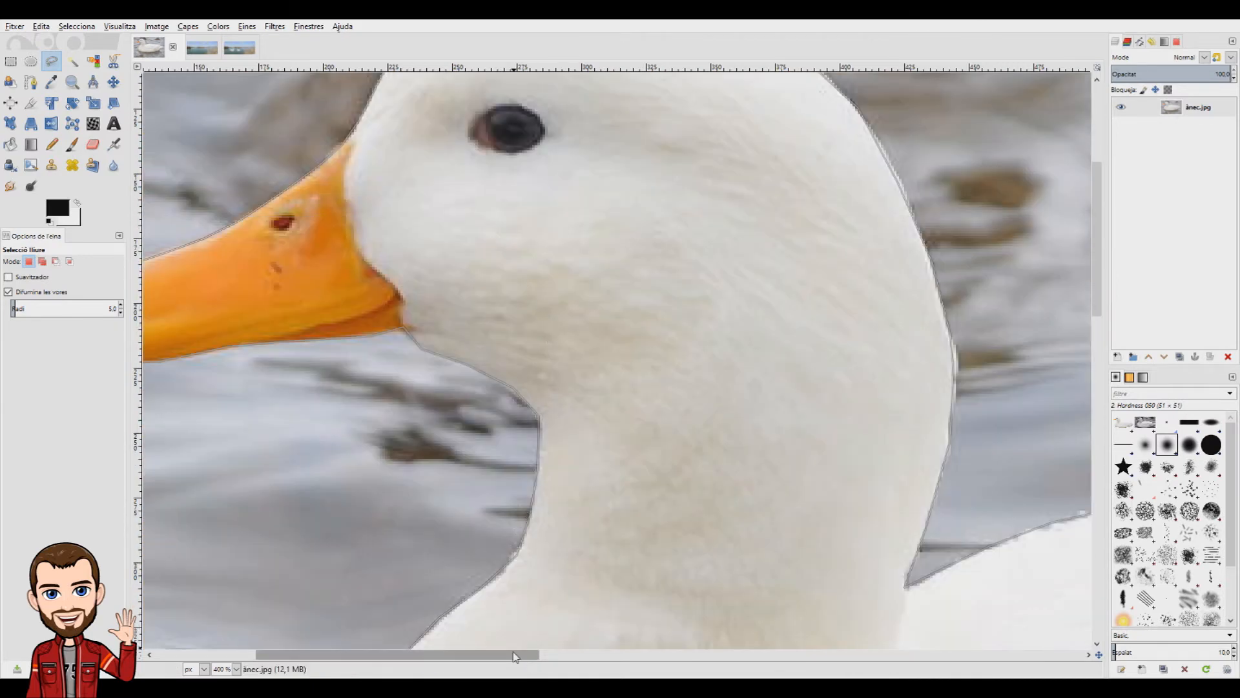
left_click_drag(516, 654, 969, 653)
scroll(976, 538, "down", 5)
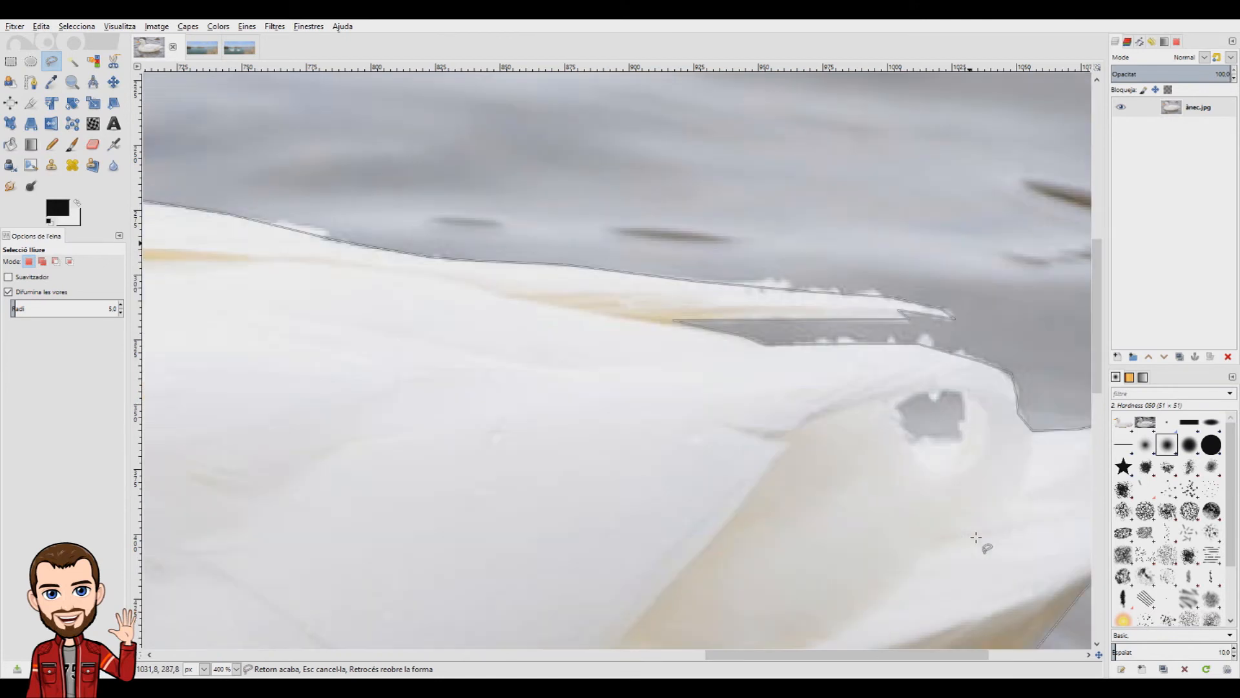
scroll(872, 640, "right", 4)
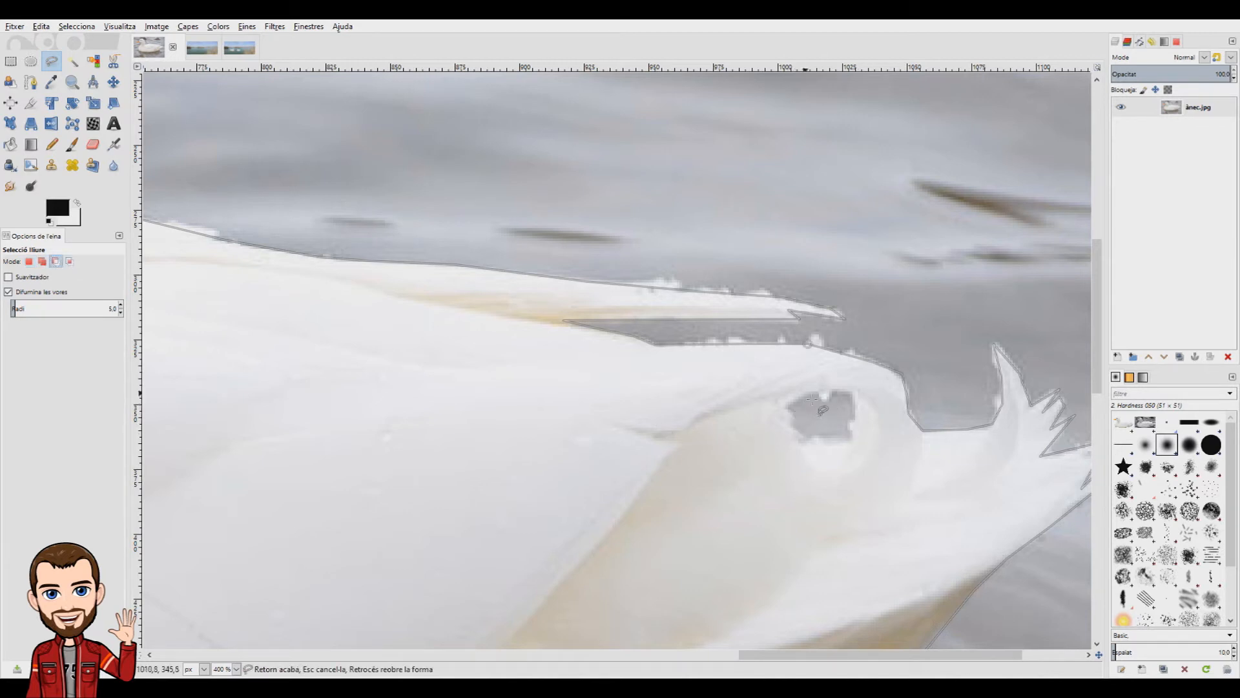
key("Return")
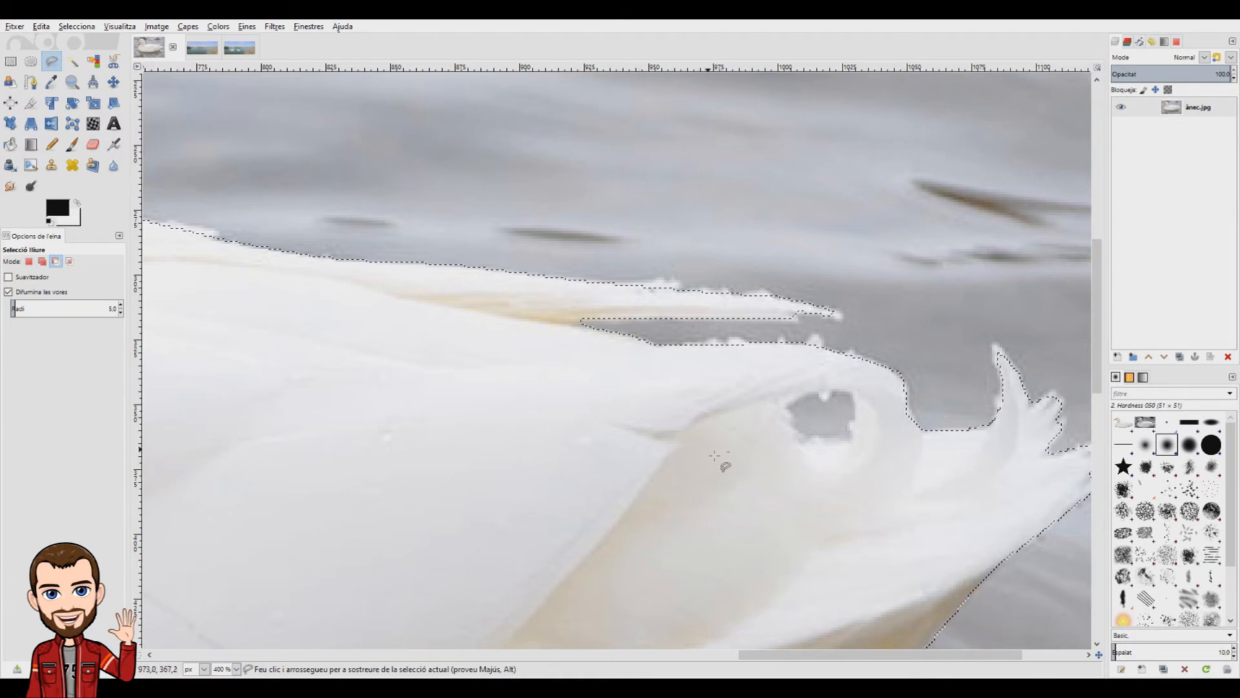
- Subtract the patch of water enclosed by the curled tail feather from the duck selection with a freehand outline
left_click(808, 392)
left_click(787, 405)
left_click(792, 421)
left_click(802, 435)
left_click(837, 440)
left_click(852, 435)
left_click(855, 417)
left_click(808, 392)
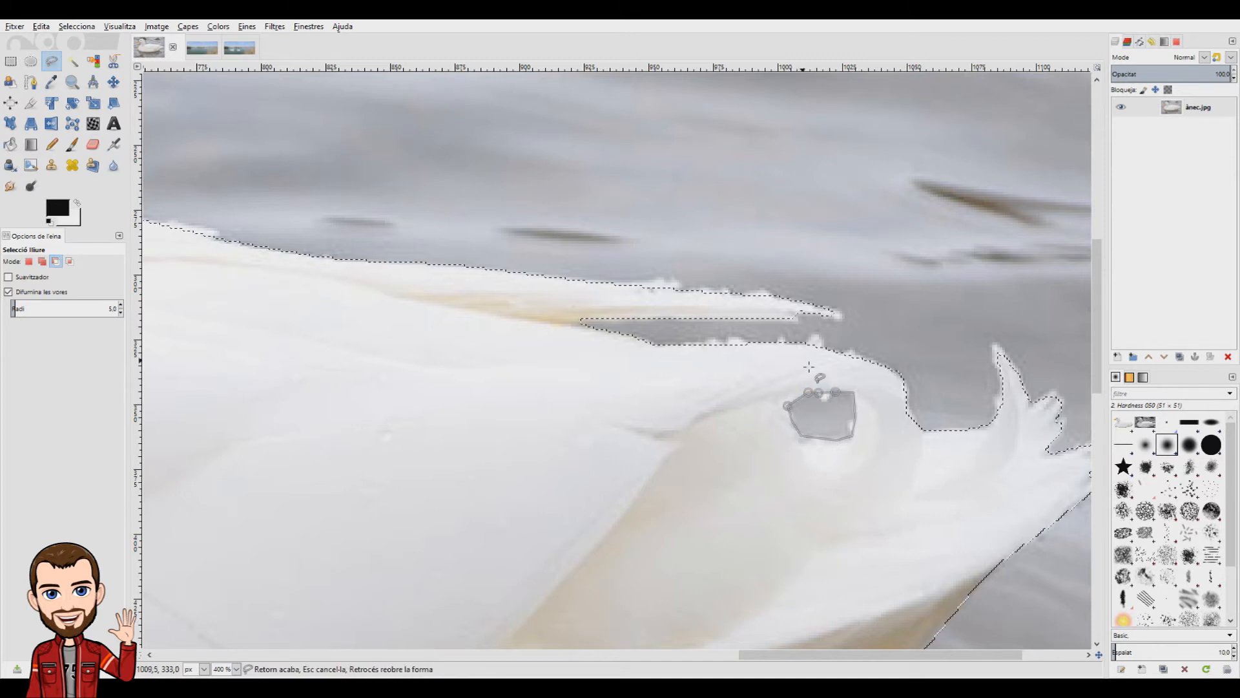
key("Return")
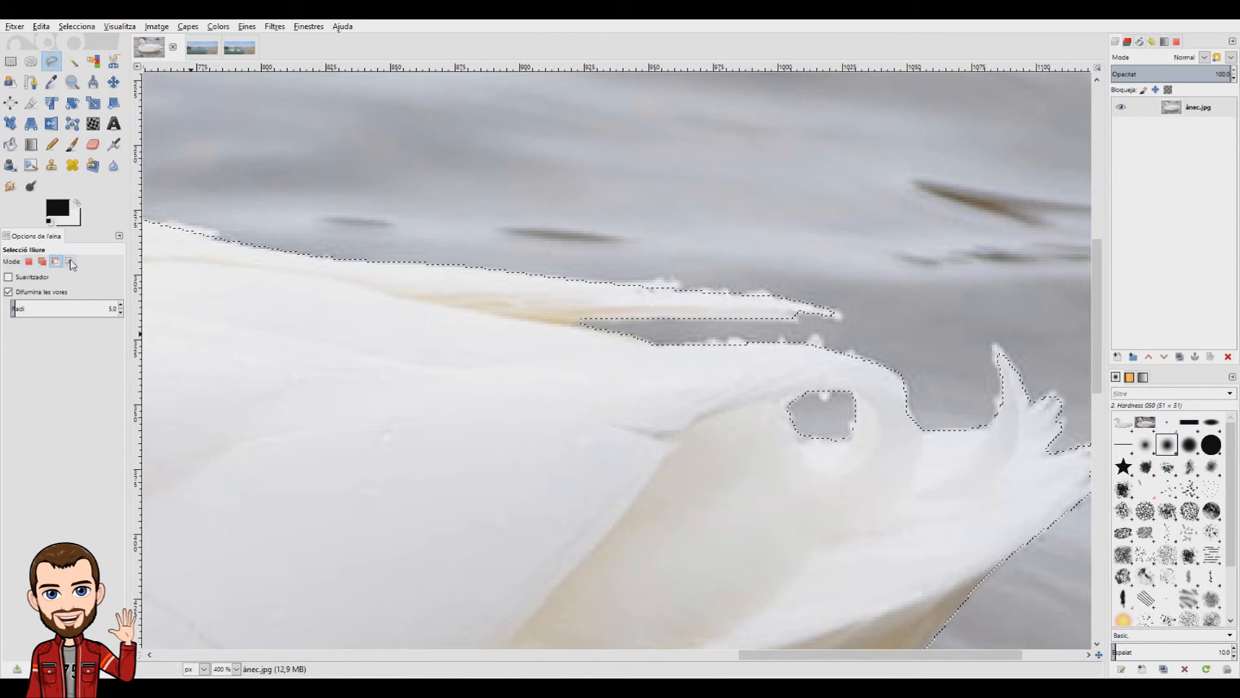
- Return Free Select to replace mode and copy the selected duck, with the whole photo in view
left_click(28, 260)
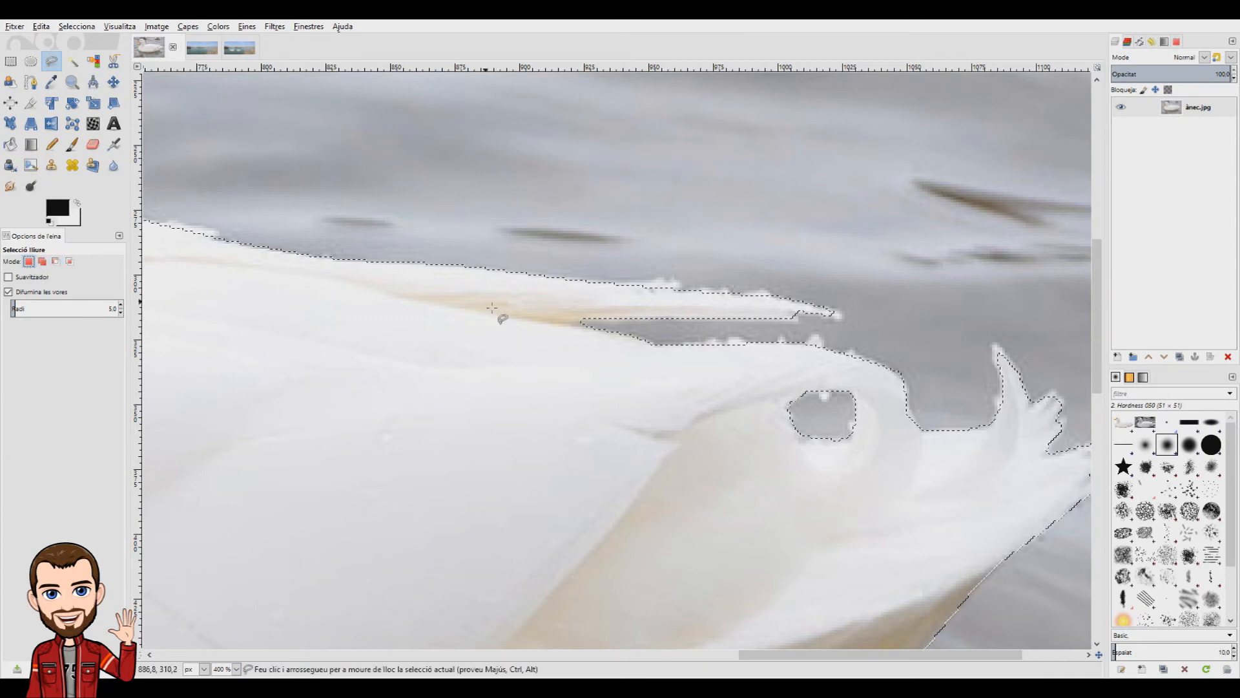
scroll(492, 308, "down", 3)
left_click_drag(562, 654, 369, 645)
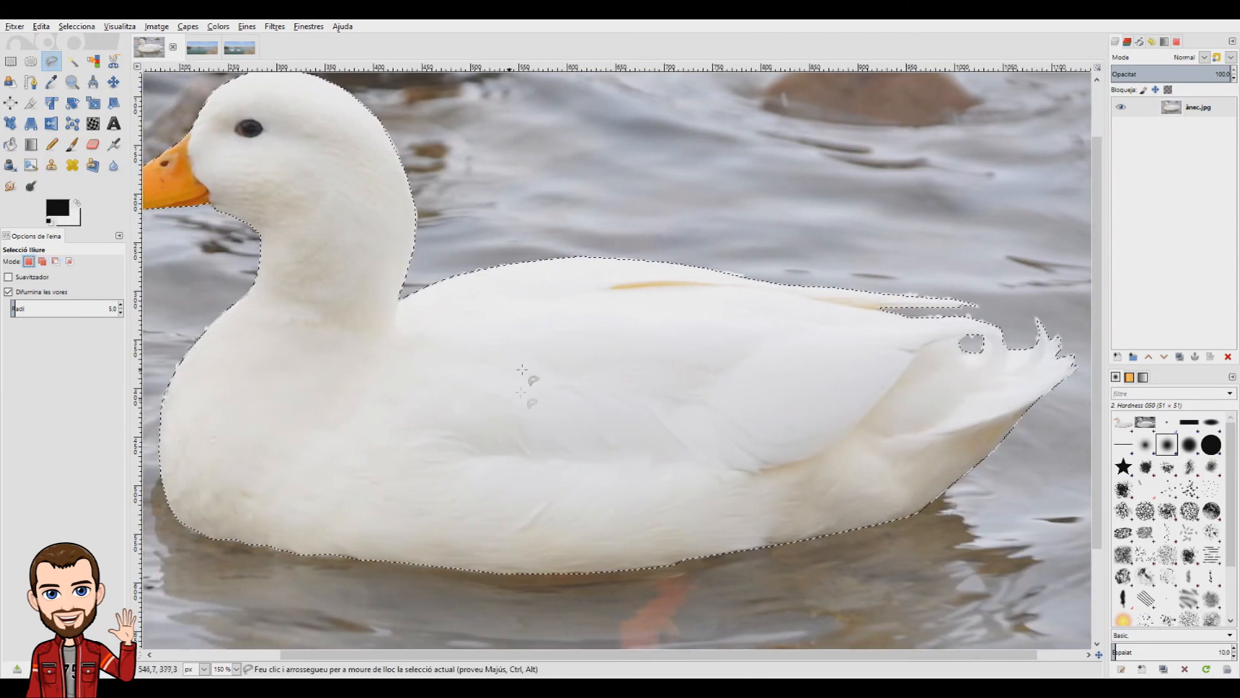
key("1")
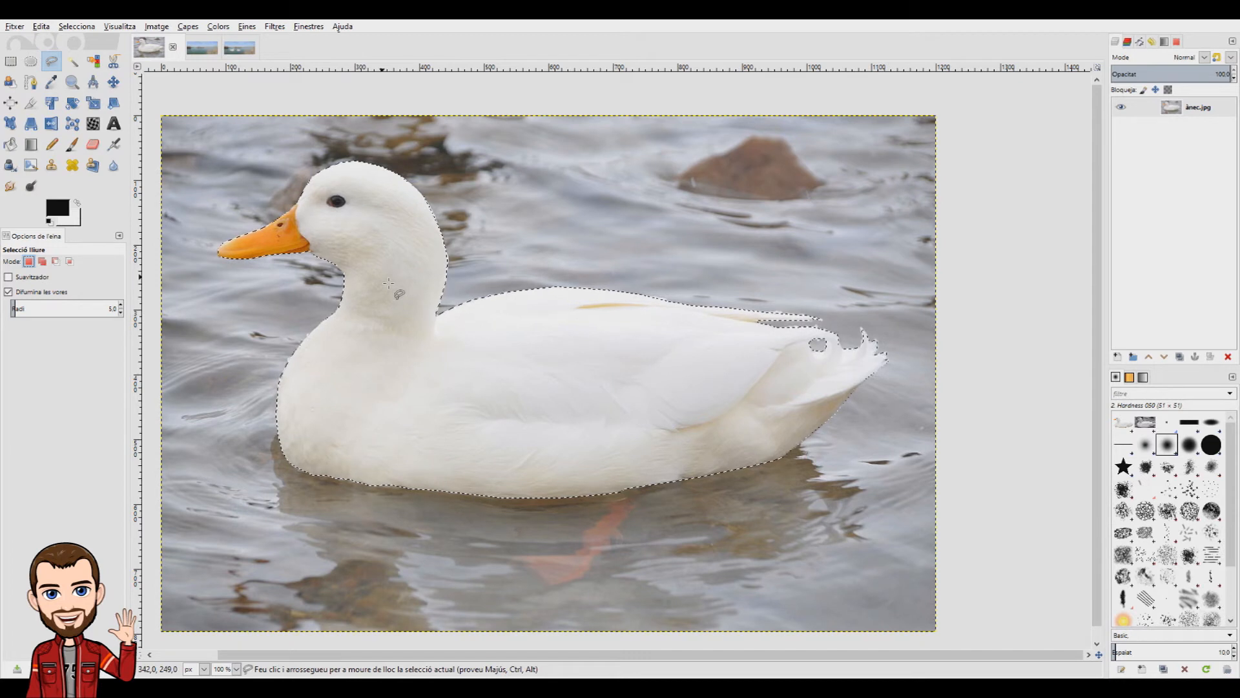
key("ctrl+c")
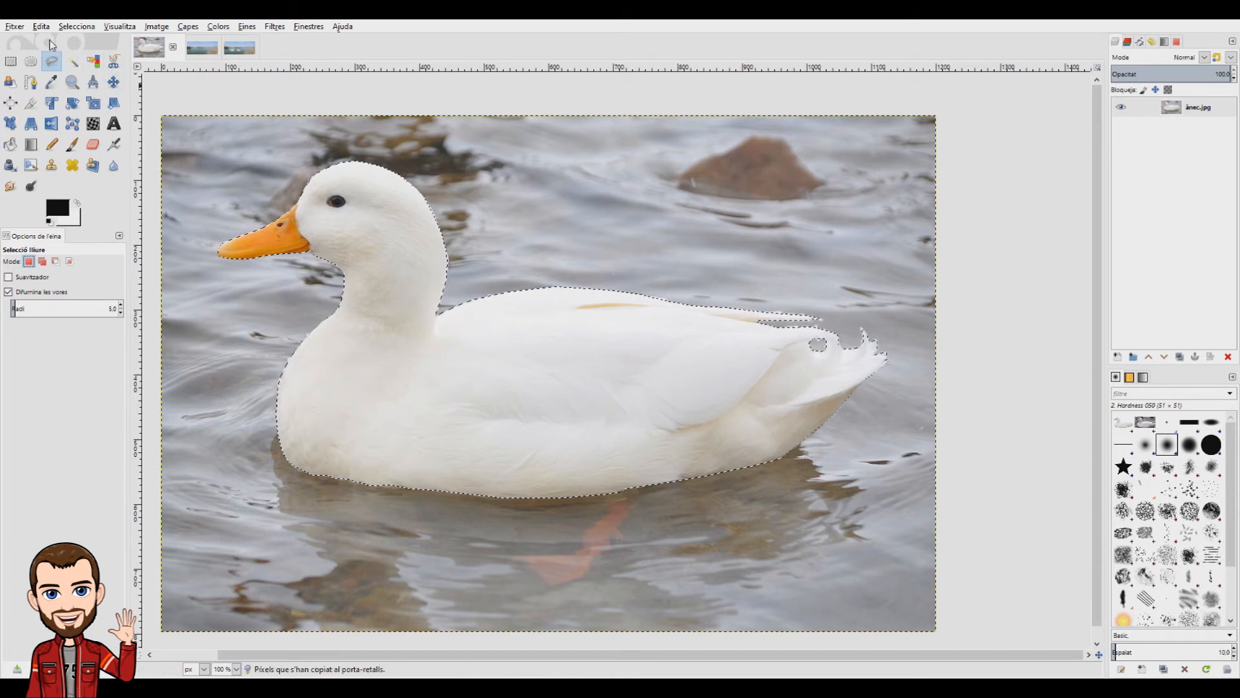
left_click(48, 30)
left_click(74, 101)
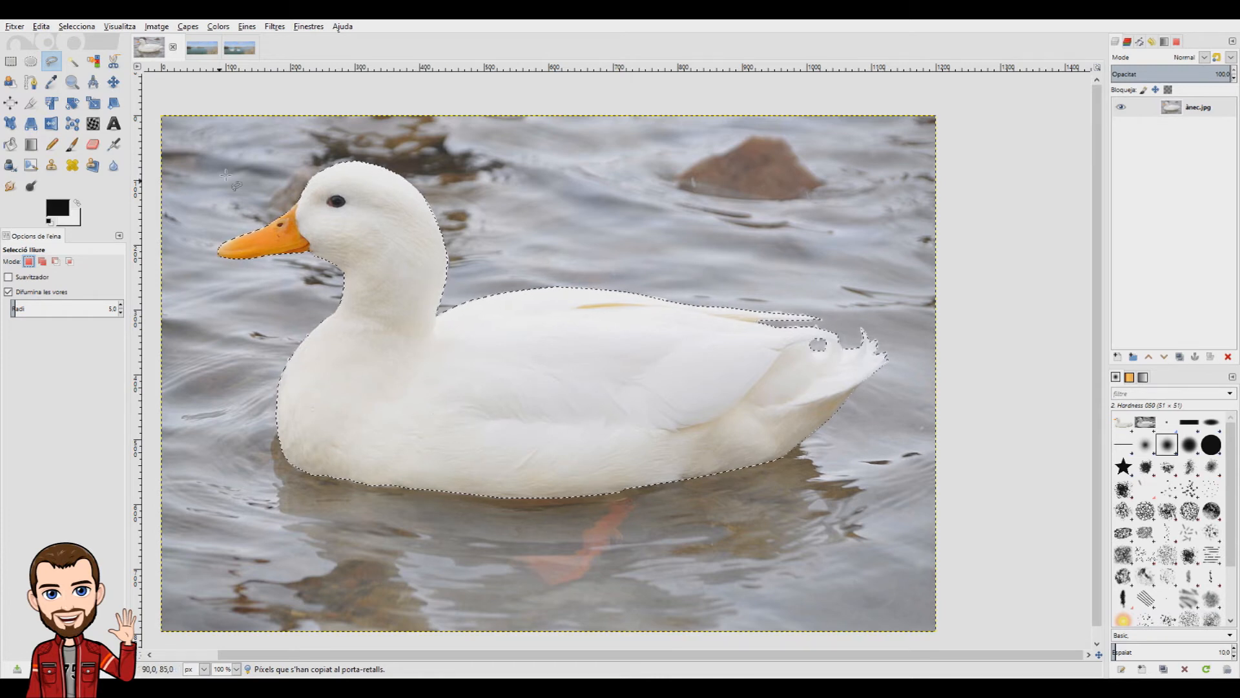
- Switch to the lake landscape image and add two transparent layers named Ànec 1 and Ànec 2
left_click(197, 51)
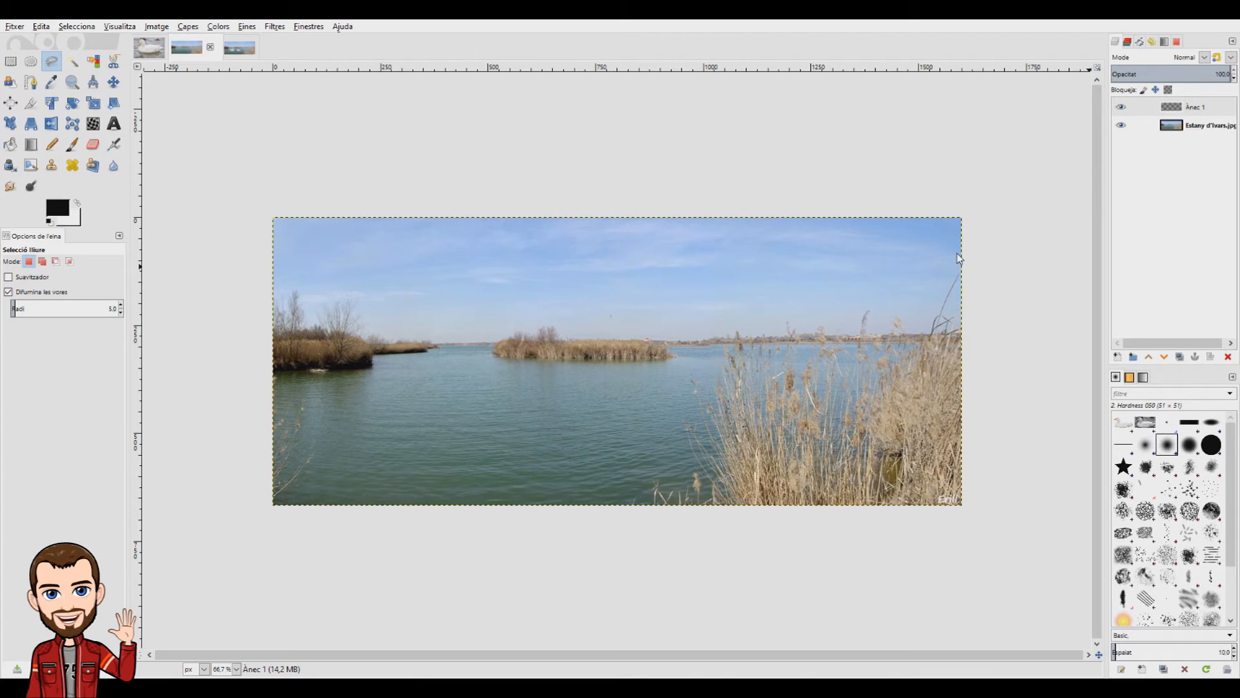
left_click(1122, 508)
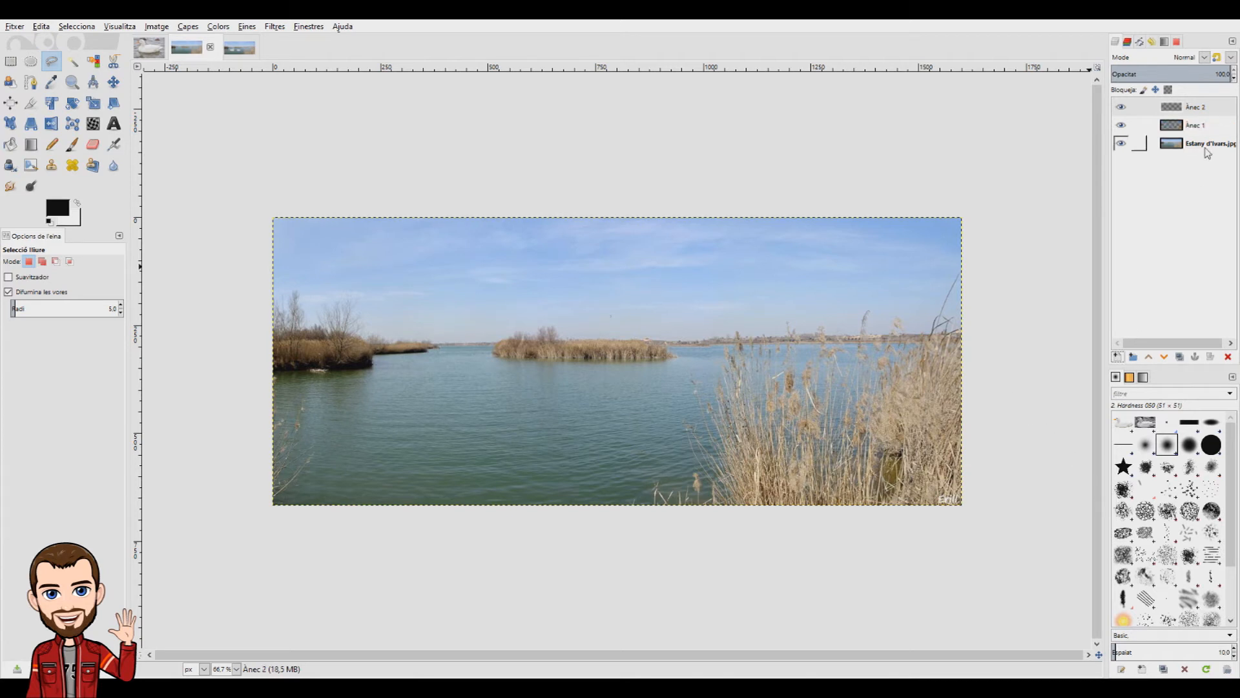
- Paste the copied duck into the Ànec 2 layer and anchor the floating selection
left_click(1199, 109)
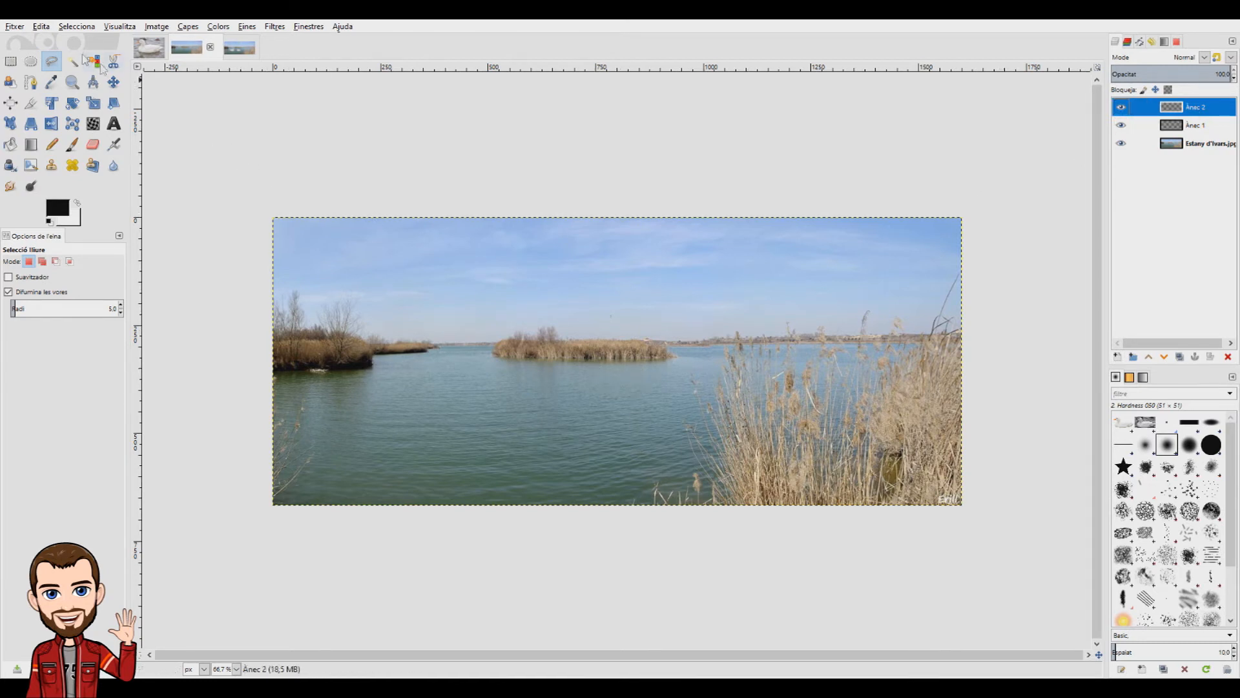
left_click(42, 27)
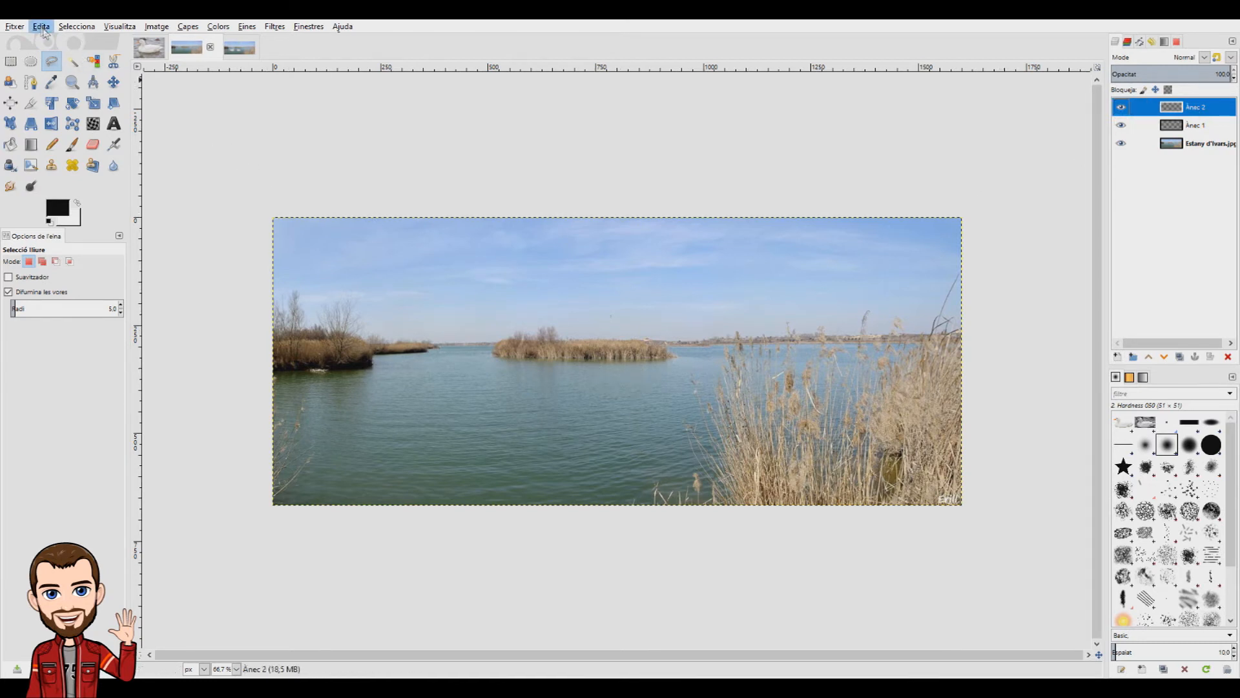
left_click(93, 136)
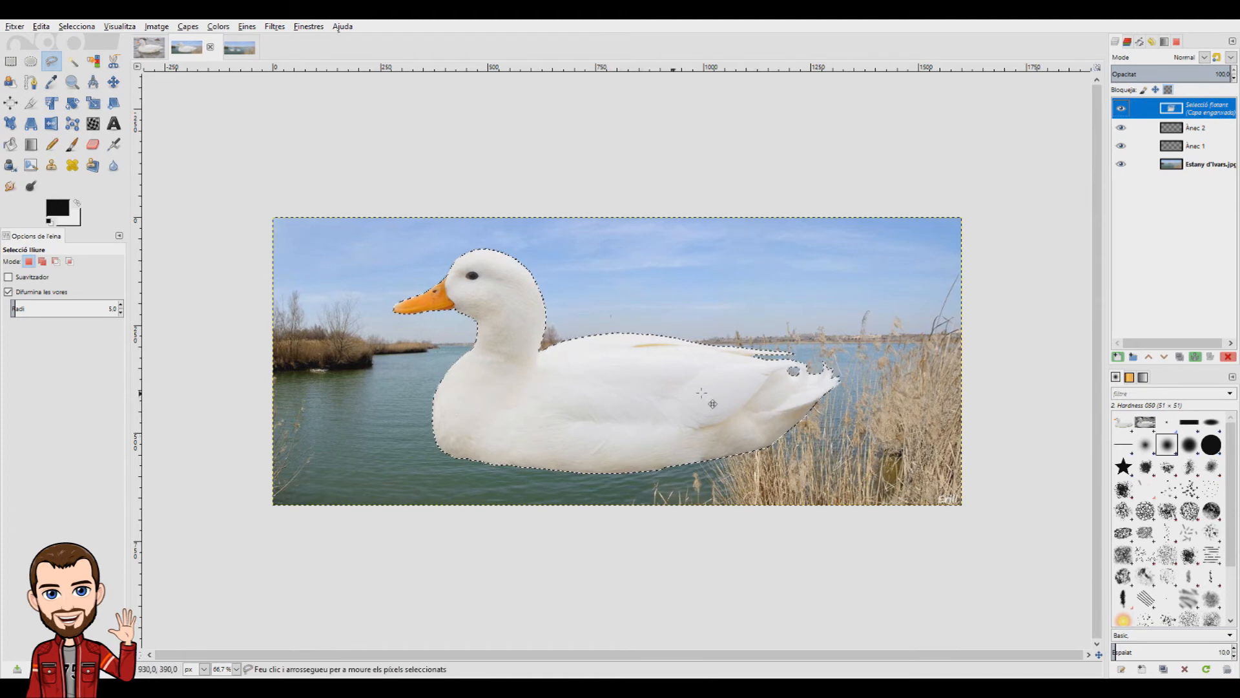
left_click(1195, 357)
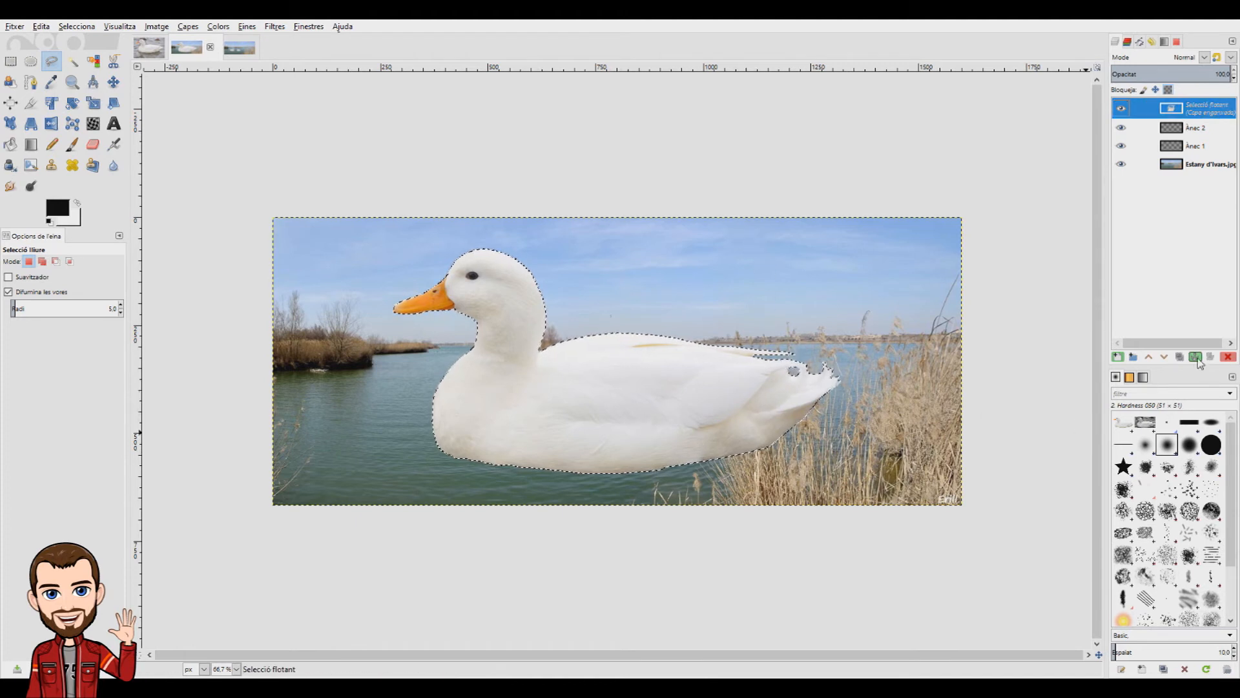
left_click(1209, 107)
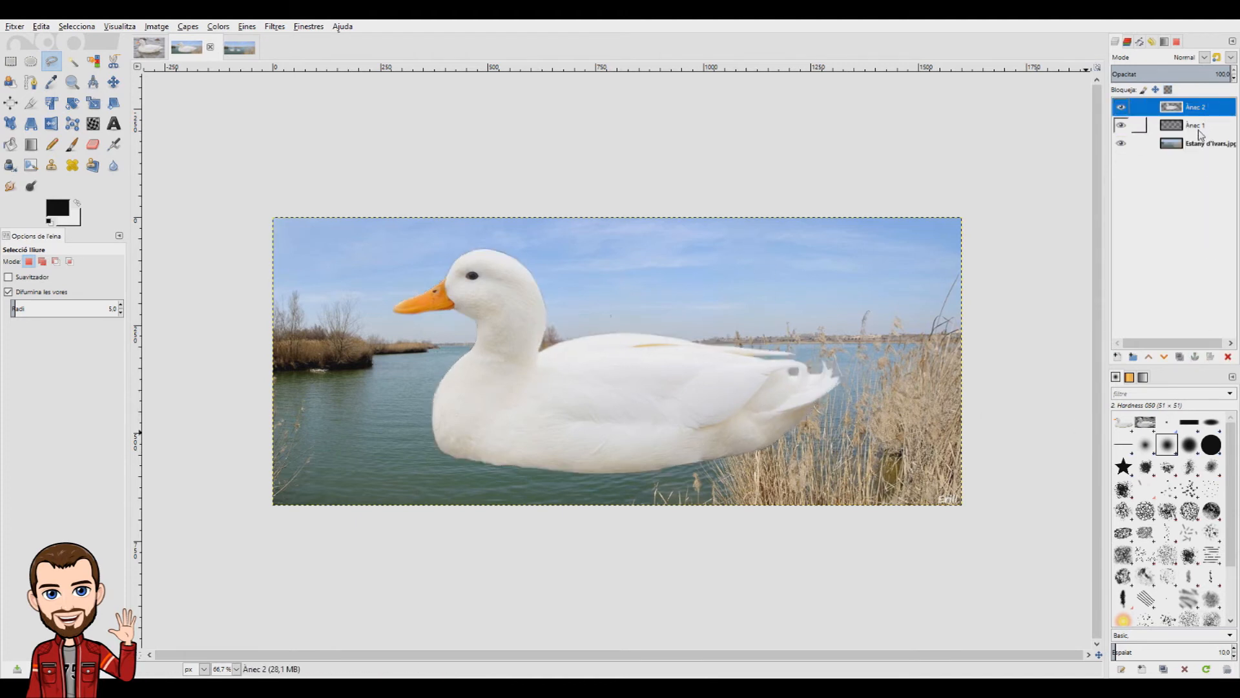
- Paste the copied duck into the Ànec 1 layer and anchor the floating selection
left_click(1199, 129)
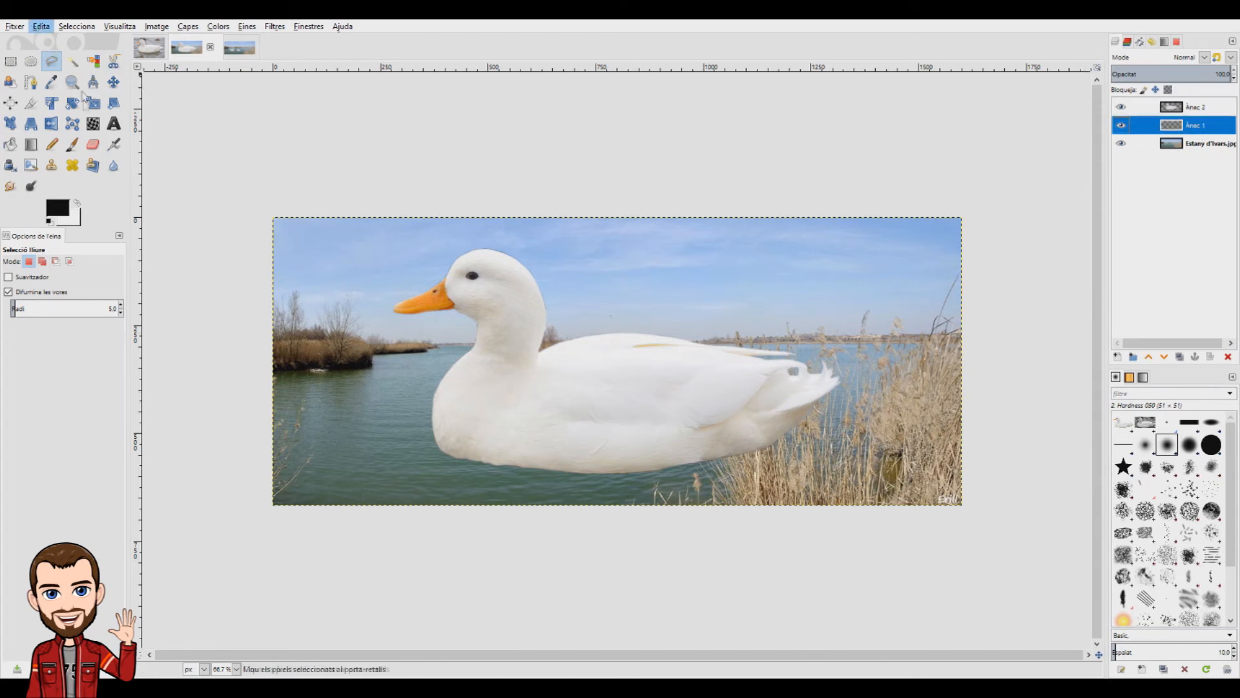
key("ctrl+v")
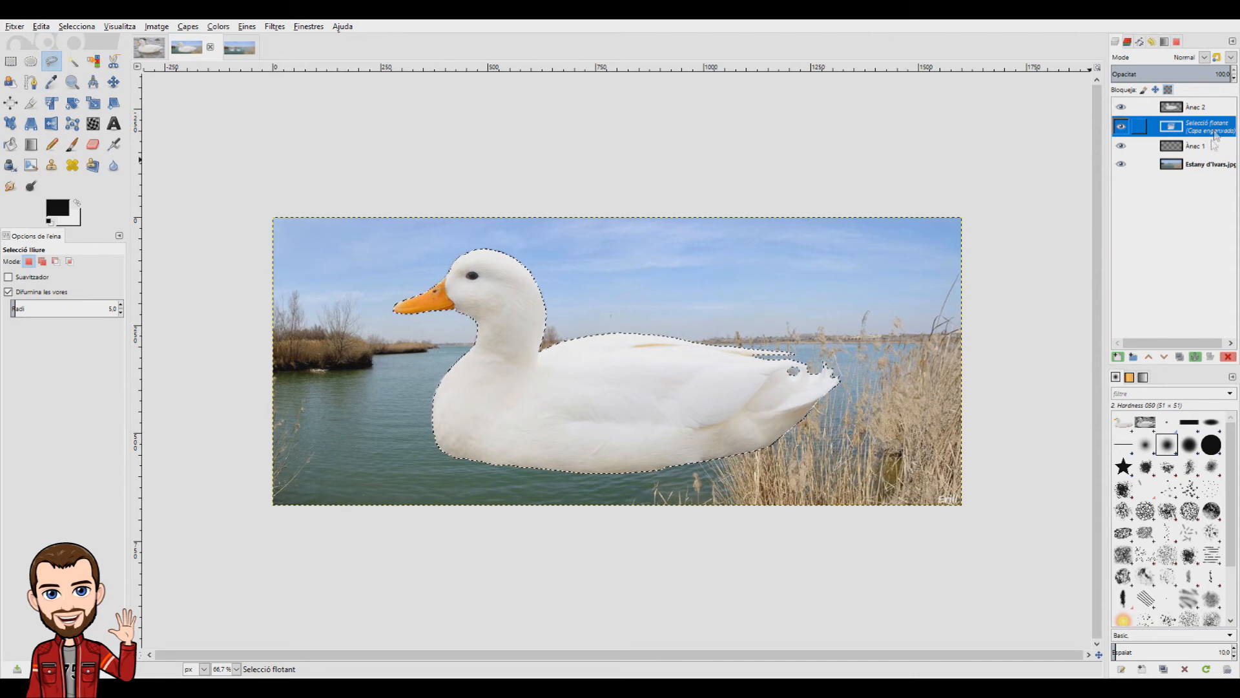
left_click(1195, 356)
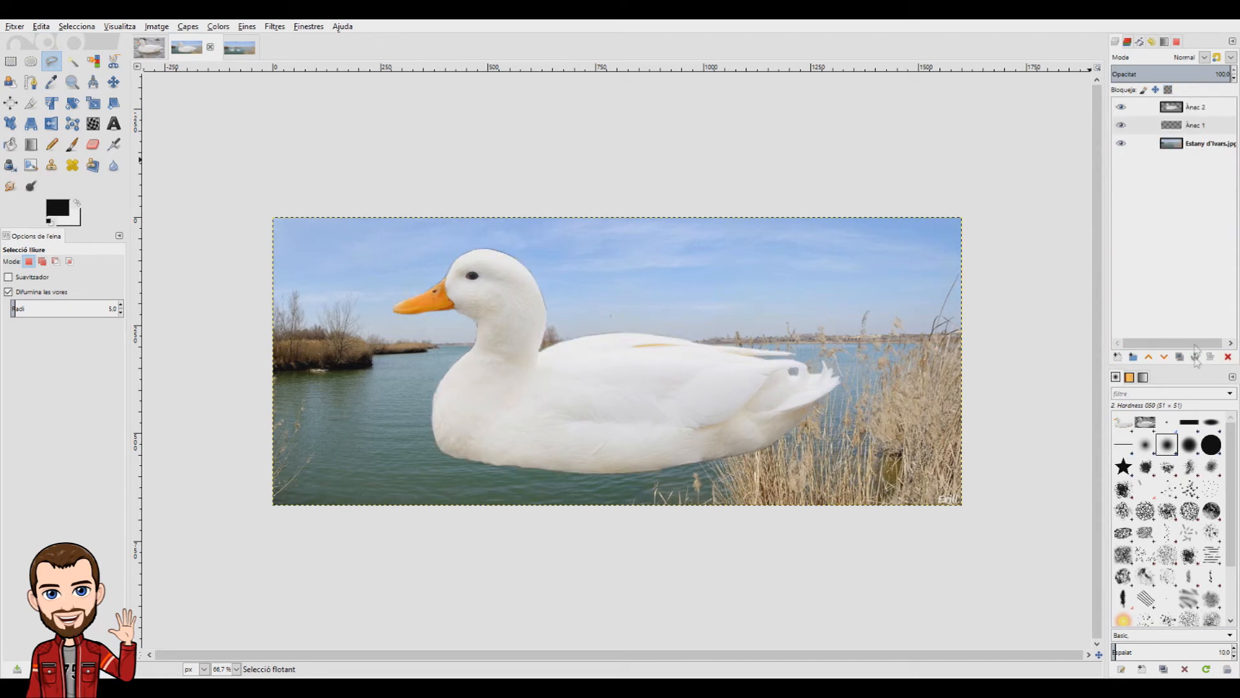
left_click(1200, 111)
left_click(1196, 128)
left_click(1200, 110)
left_click(1198, 126)
left_click(1203, 111)
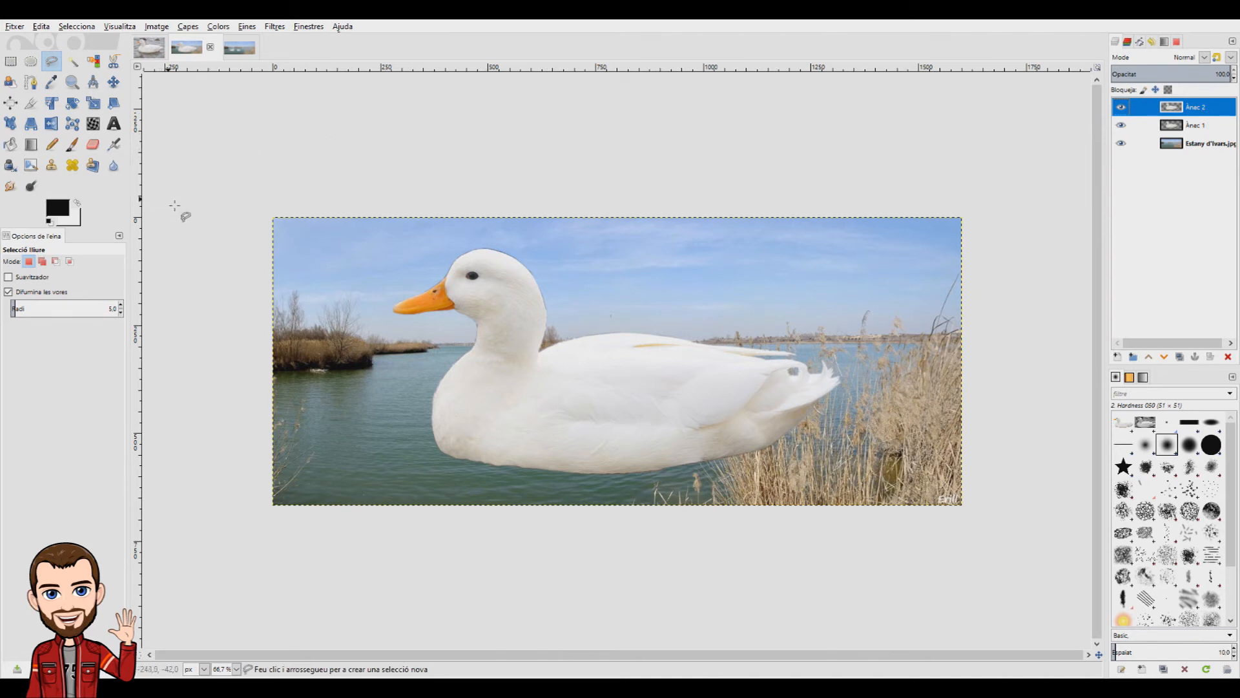
- Begin scaling the Ànec 1 layer with the Scale tool
left_click(1194, 126)
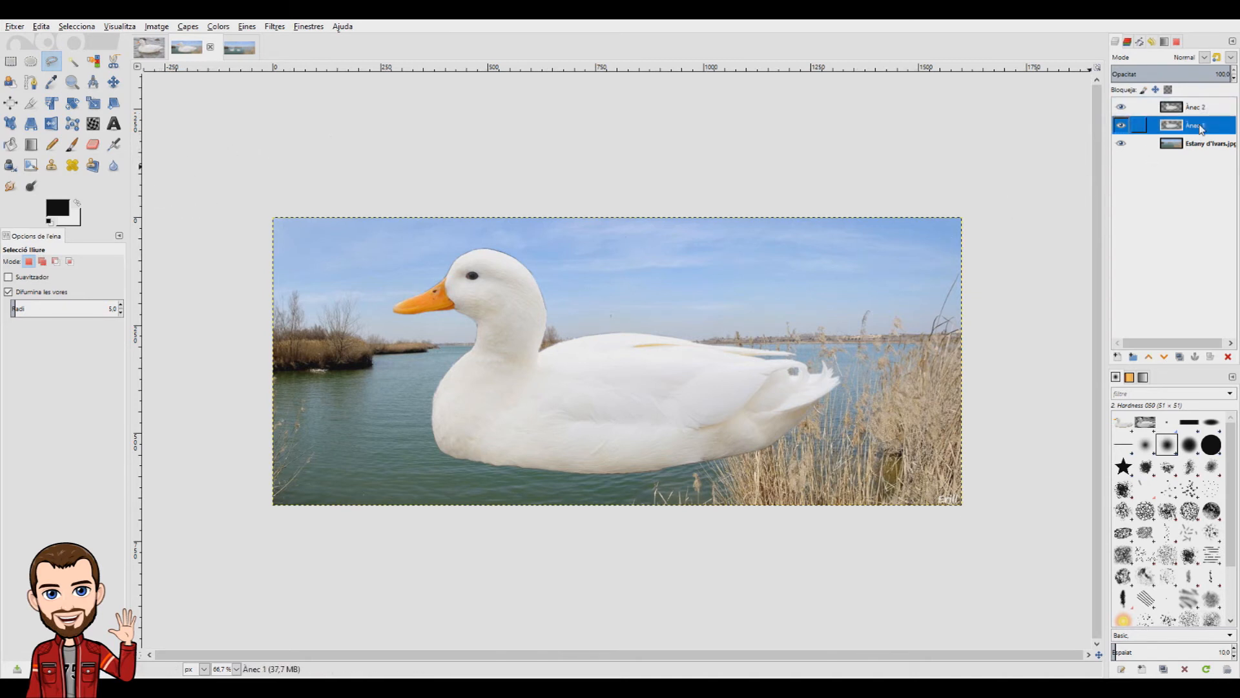
left_click(93, 102)
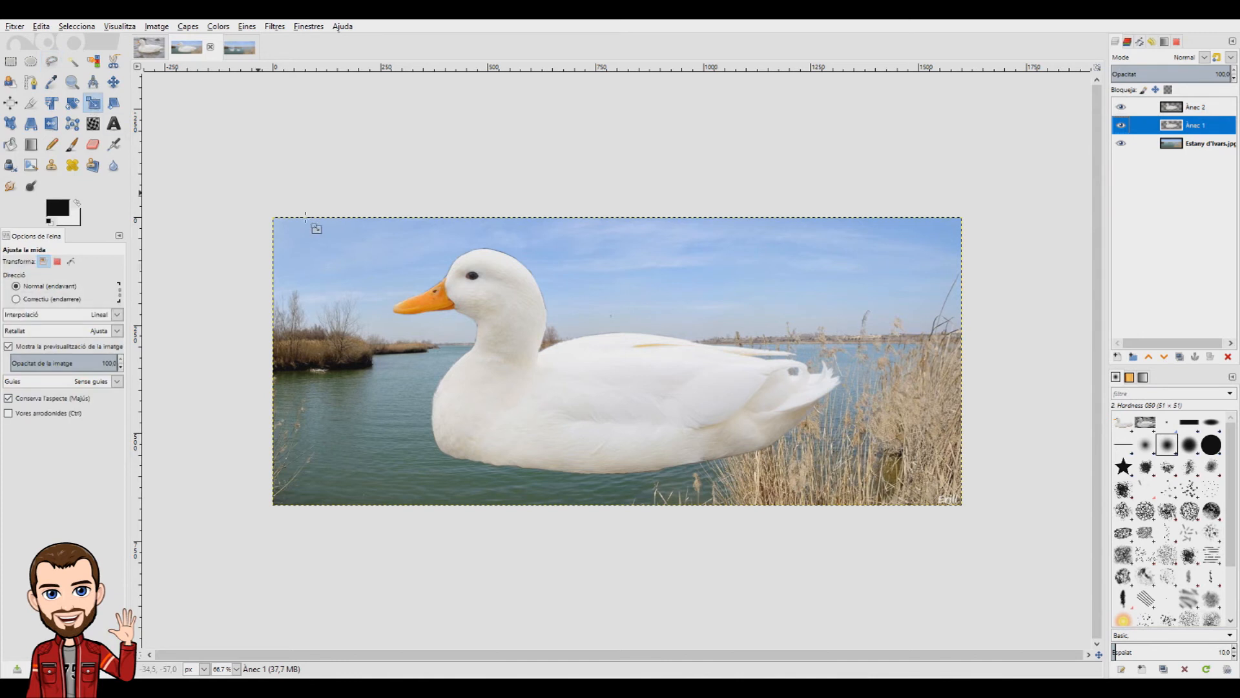
left_click(535, 315)
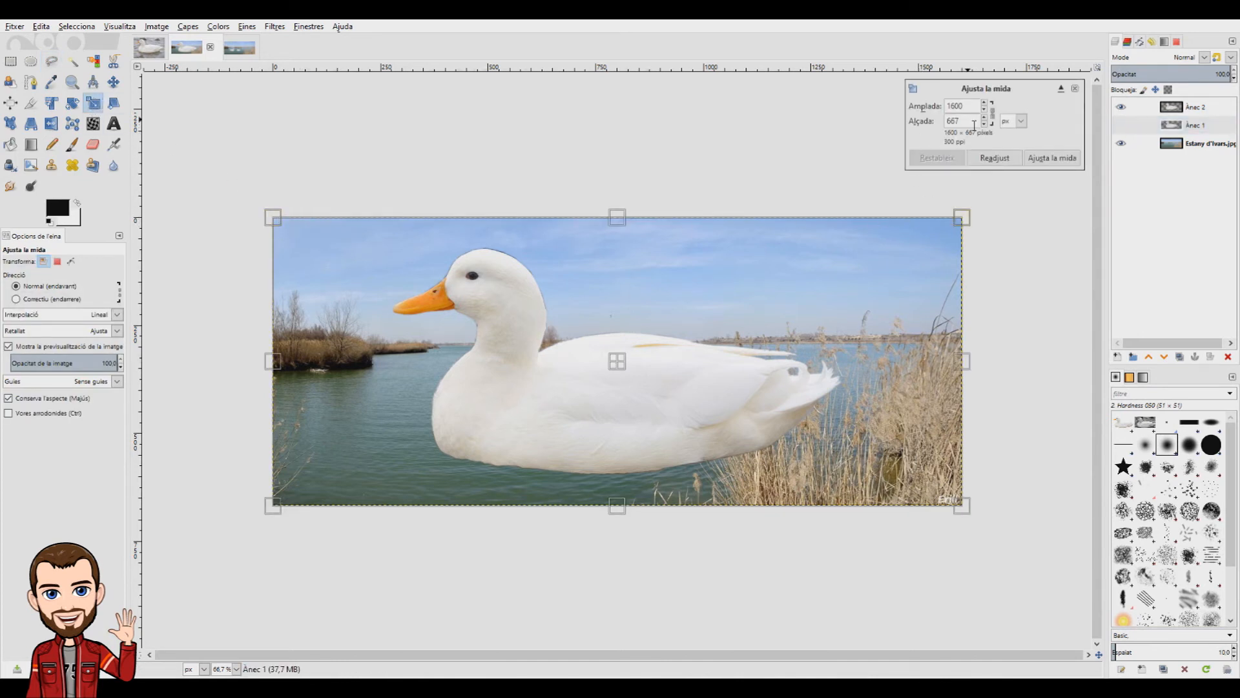
left_click_drag(283, 226, 325, 234)
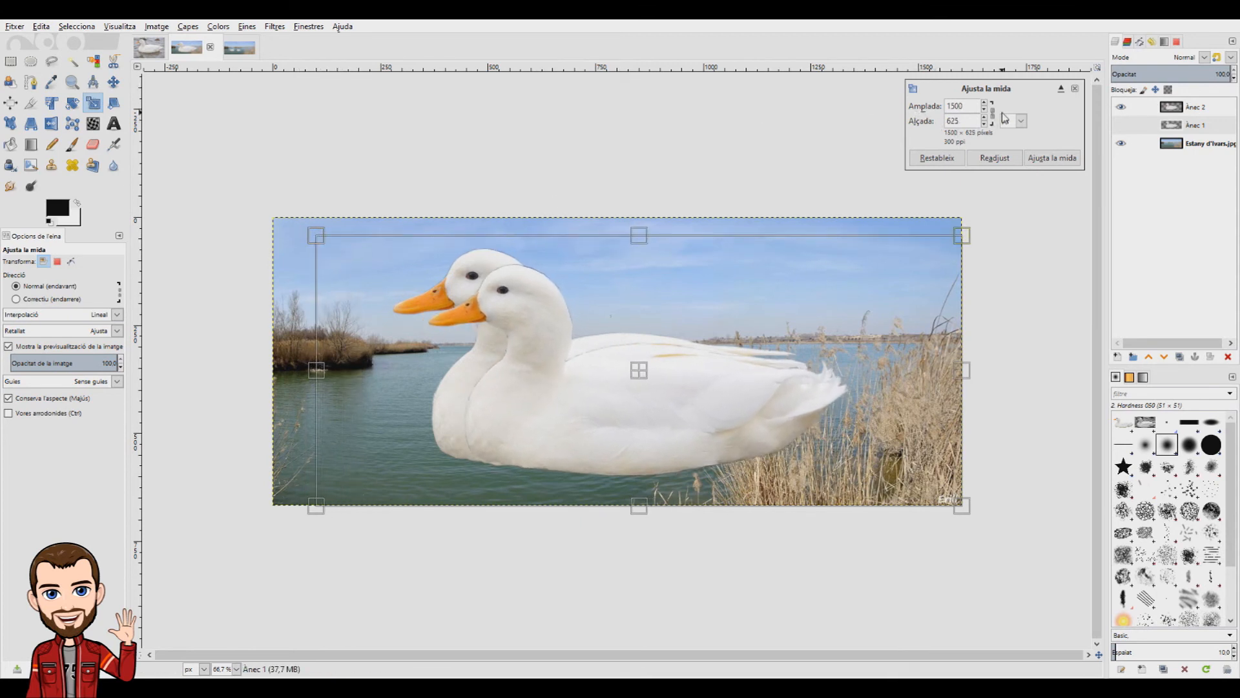
left_click_drag(316, 369, 387, 370)
left_click_drag(562, 358, 561, 358)
left_click_drag(771, 237, 779, 186)
left_click(947, 162)
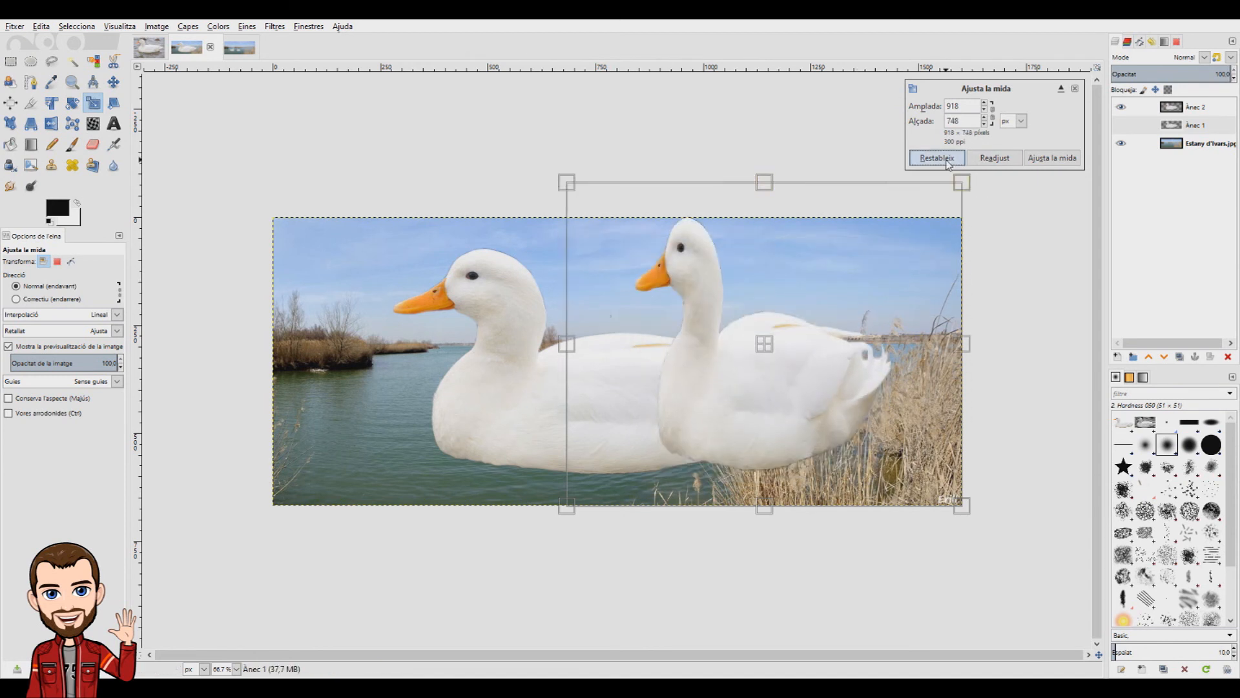
- Link width and height, and scale the Ànec 1 duck down toward the lower-right corner to about a third of the image width
left_click(993, 113)
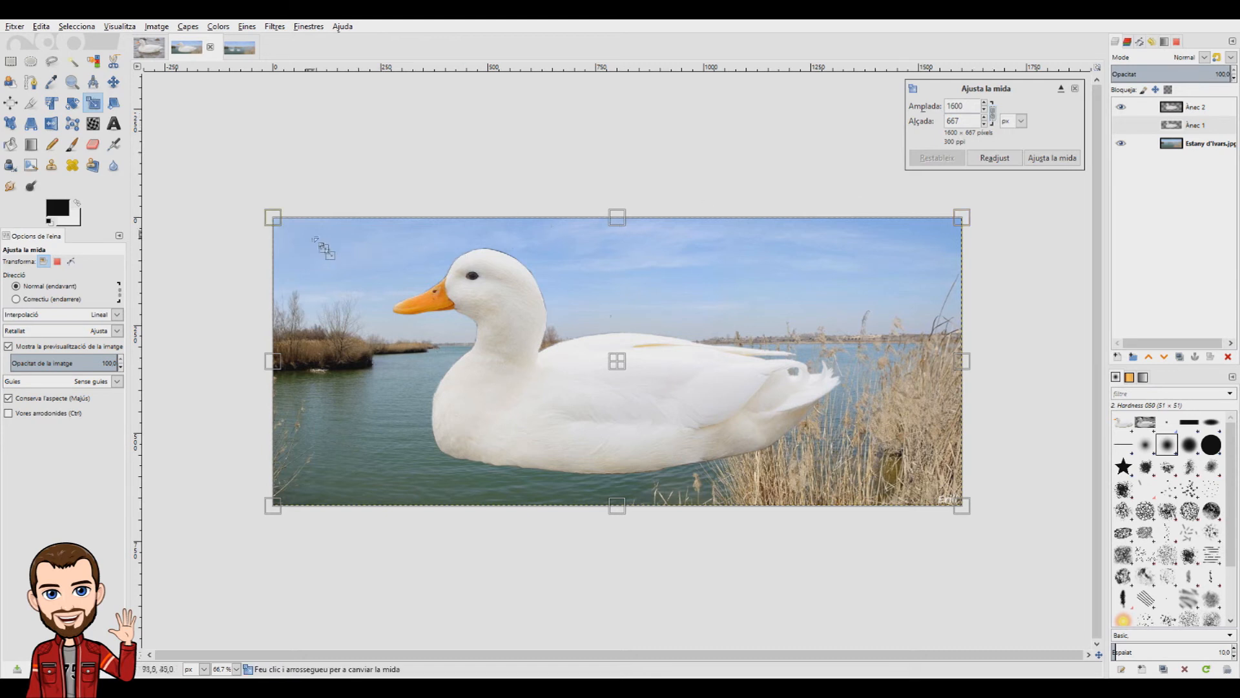
left_click_drag(278, 228, 736, 387)
left_click(1047, 158)
- Scale the Ànec 2 duck down toward the upper-left corner of the image to about a quarter of the image width
left_click(1192, 106)
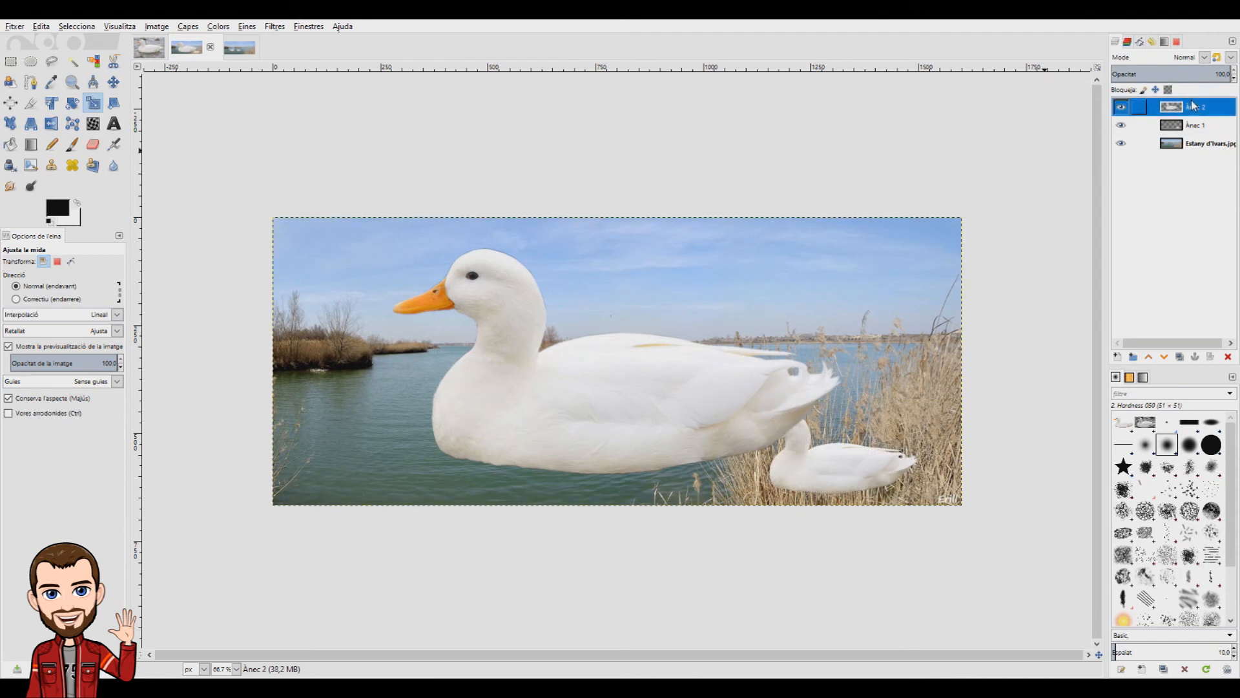
left_click(568, 399)
left_click_drag(844, 444, 321, 225)
left_click(1047, 161)
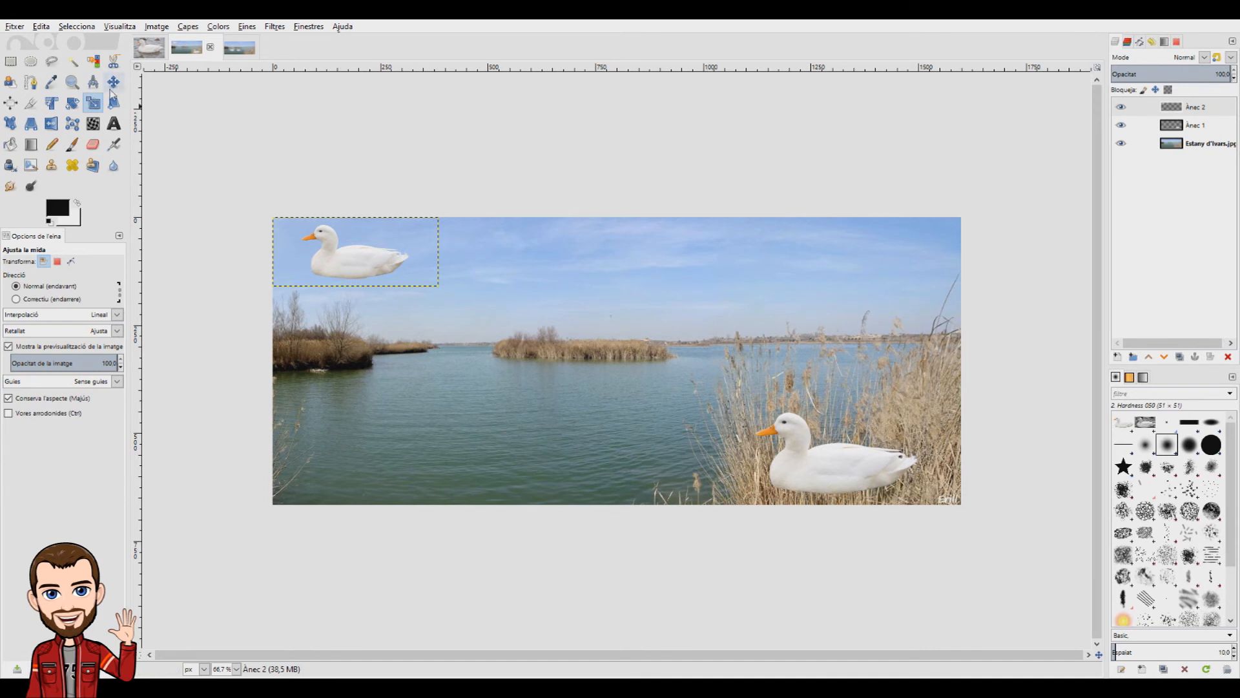
- Move both ducks onto the open water, the Ànec 2 duck near the left reeds and the Ànec 1 duck below the central island
left_click(115, 83)
left_click_drag(364, 275, 433, 416)
left_click_drag(858, 479, 626, 414)
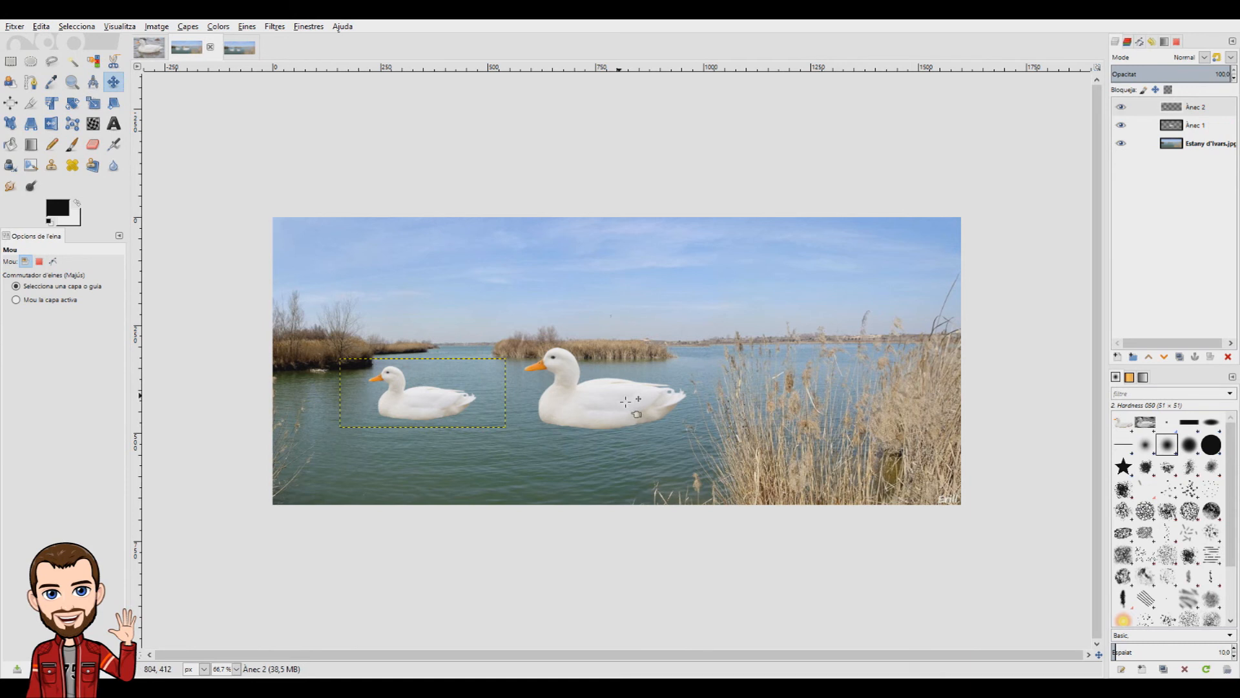
- Scale the Ànec 1 layer down to about 311 × 130 px and move its duck slightly to the right on the water
left_click(1191, 124)
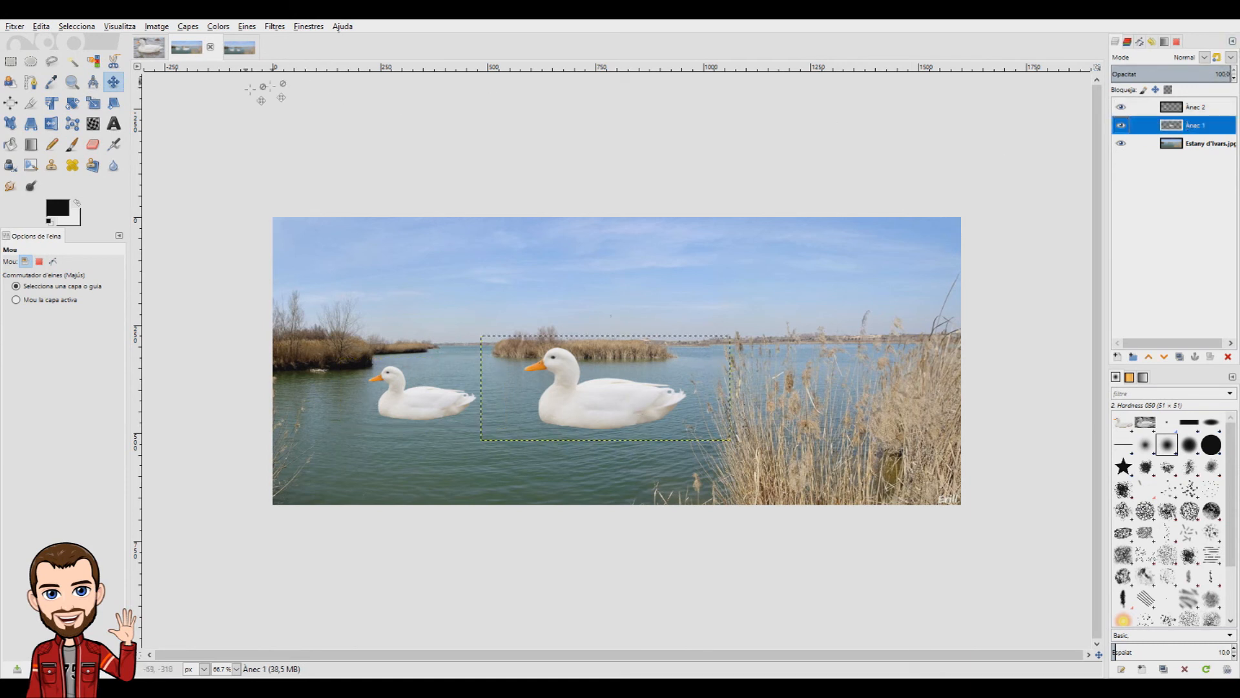
left_click(94, 103)
left_click(675, 418)
left_click_drag(728, 337, 613, 386)
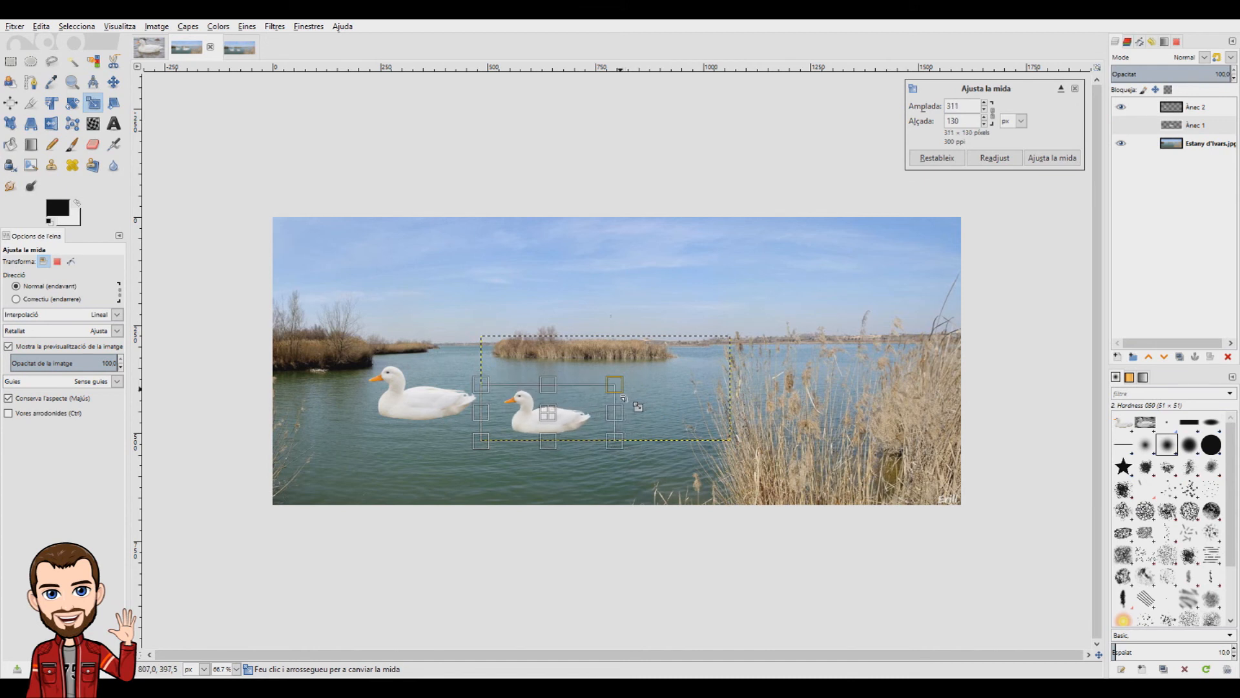
left_click(1052, 158)
key("m")
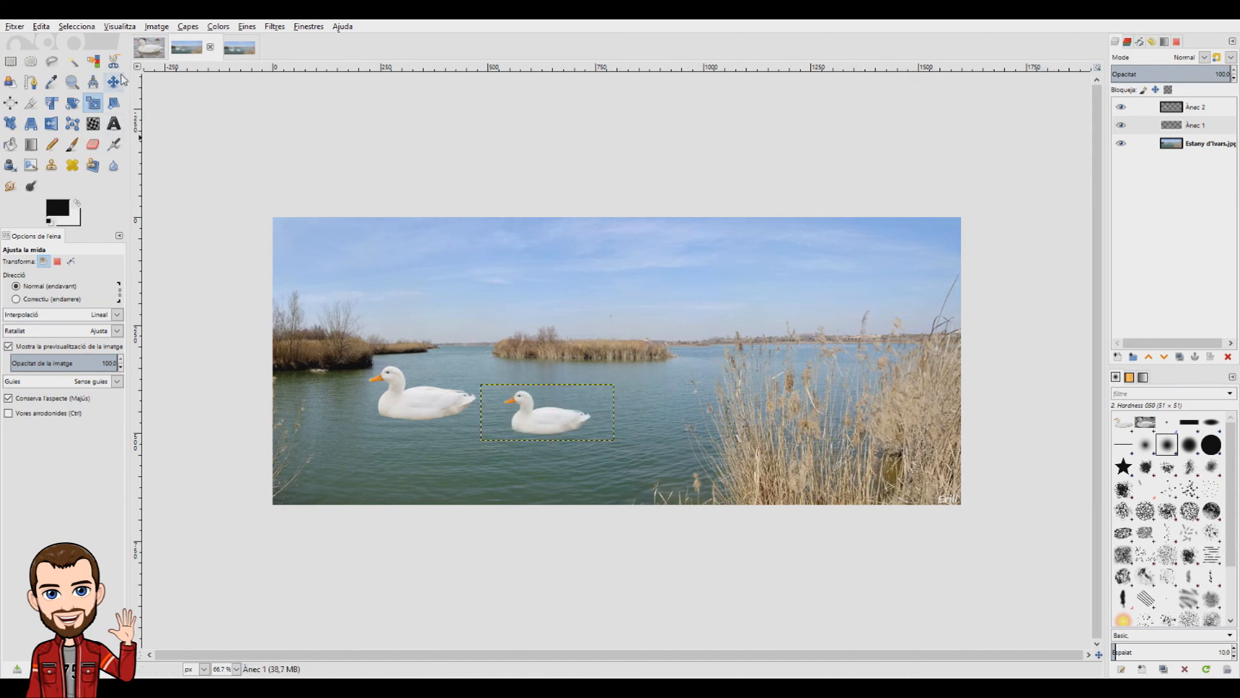
left_click_drag(522, 427, 569, 423)
- Flip the Ànec 2 duck horizontally and move it slightly down and right so it faces the other duck
left_click(1209, 110)
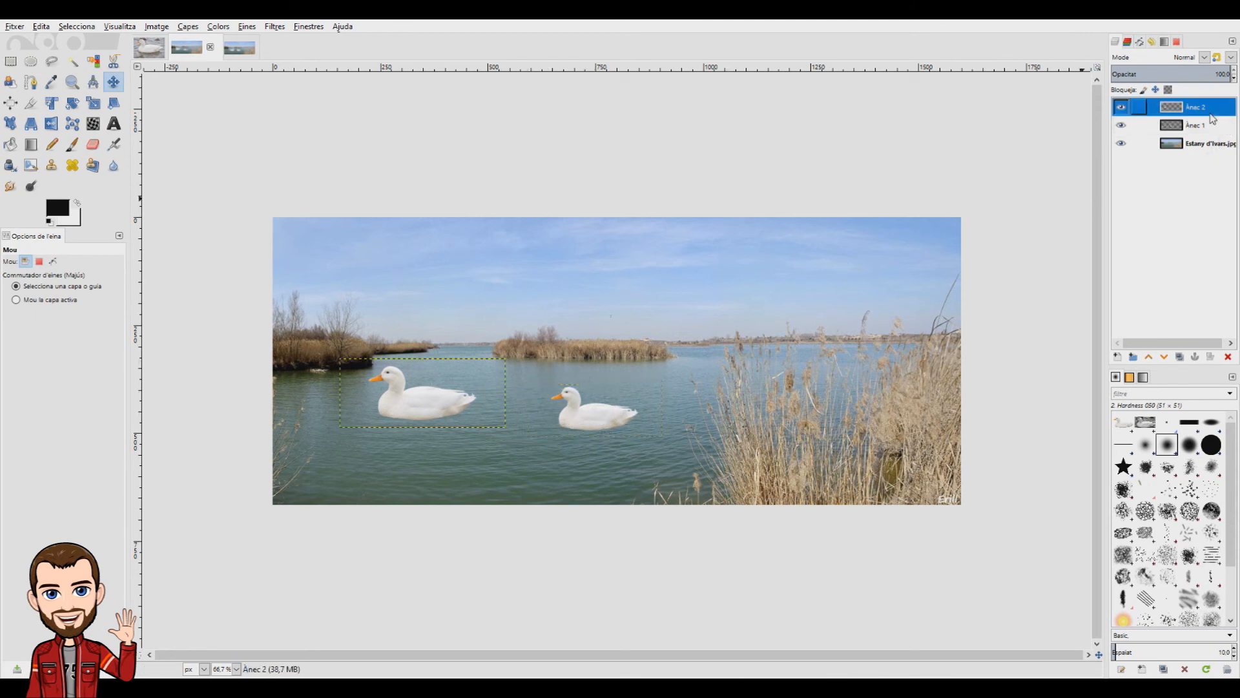
left_click(1215, 126)
left_click(1209, 108)
left_click(52, 128)
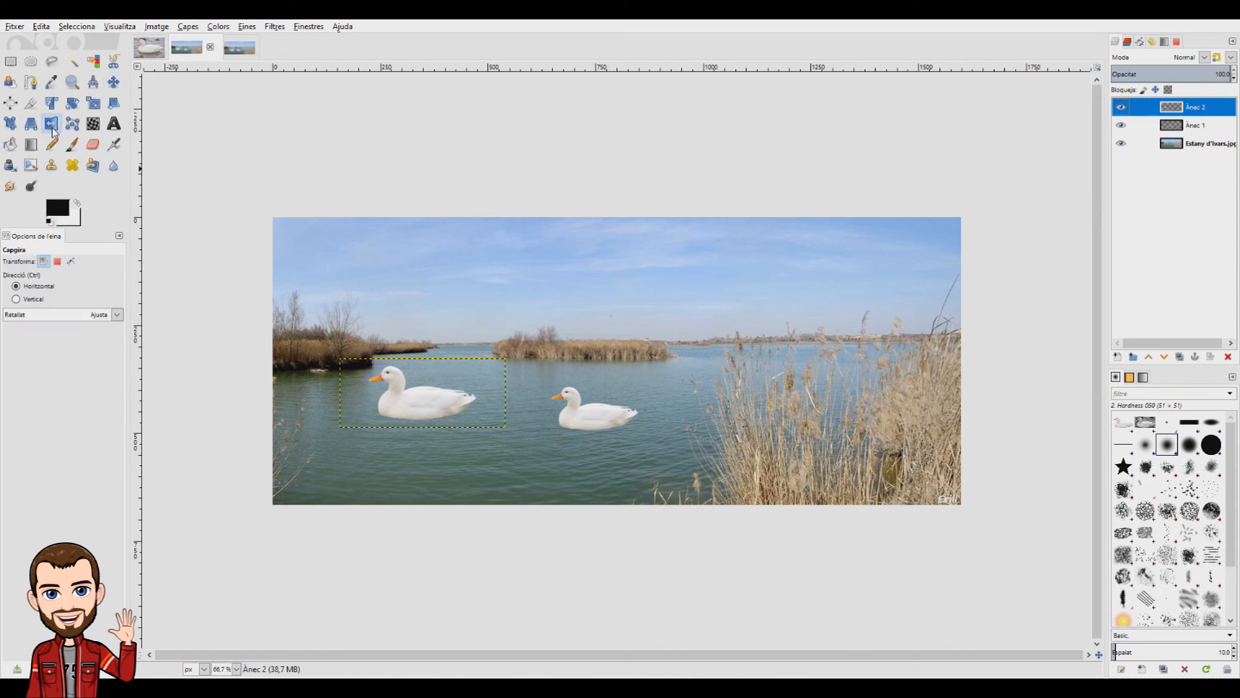
left_click(434, 414)
left_click(114, 81)
left_click_drag(419, 409, 453, 426)
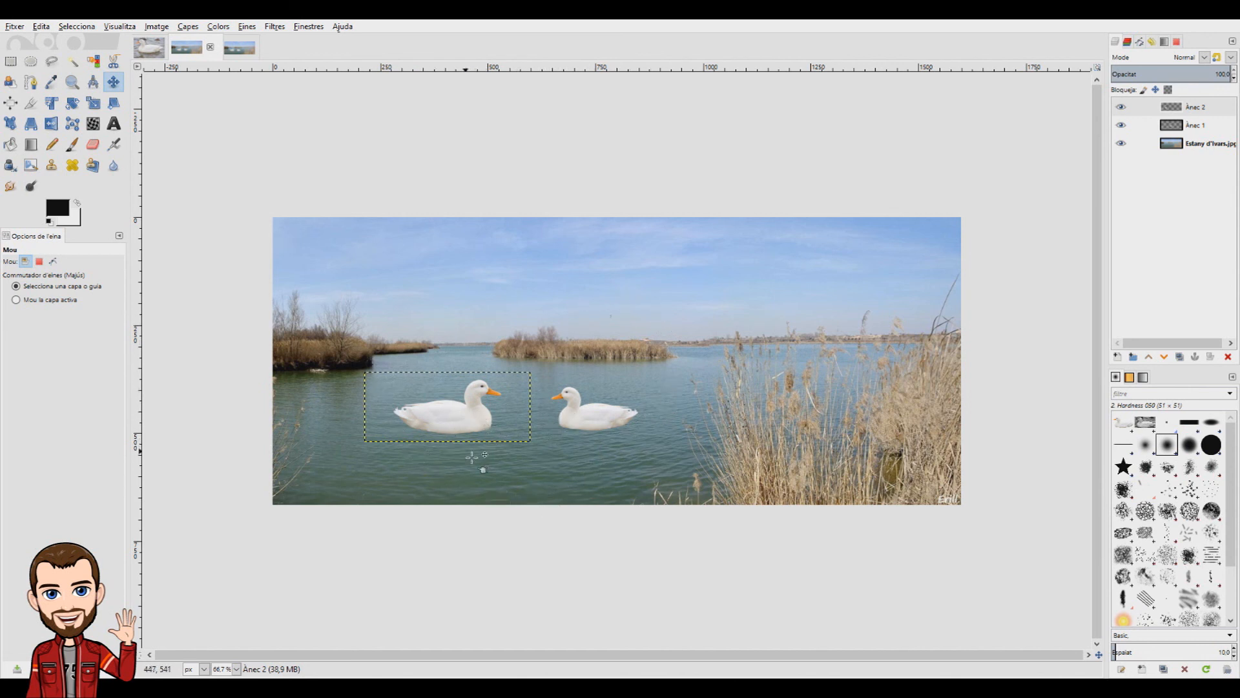
left_click(148, 48)
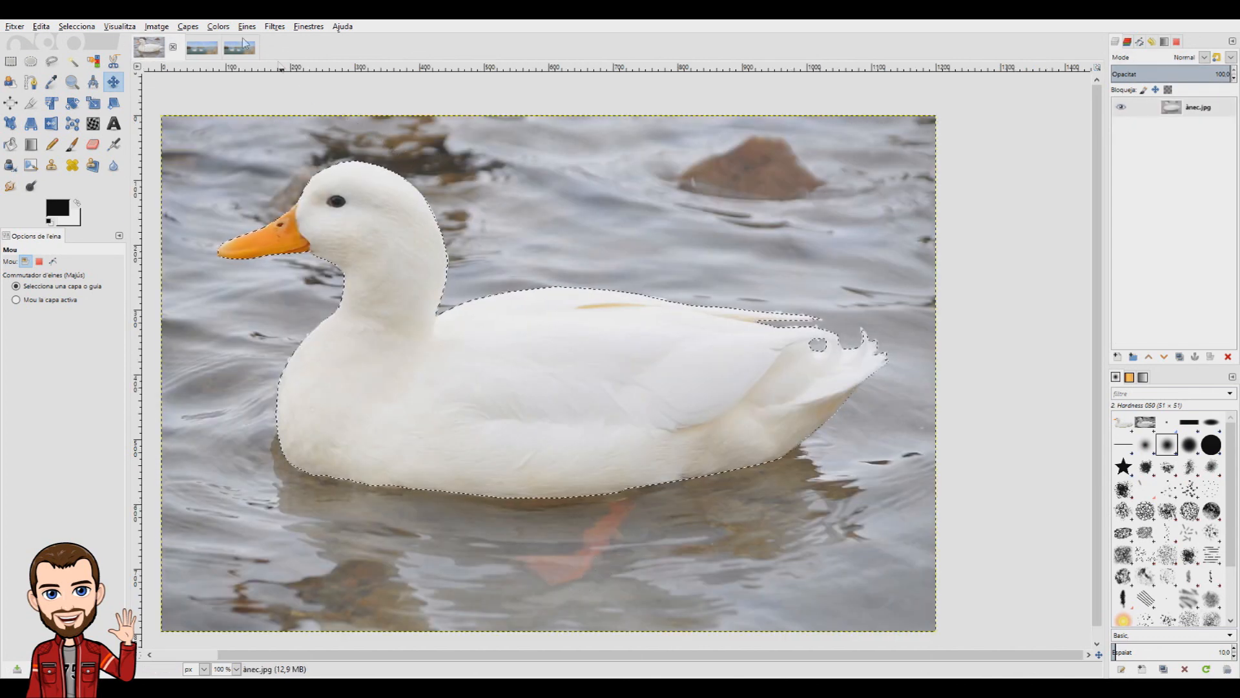
left_click(186, 47)
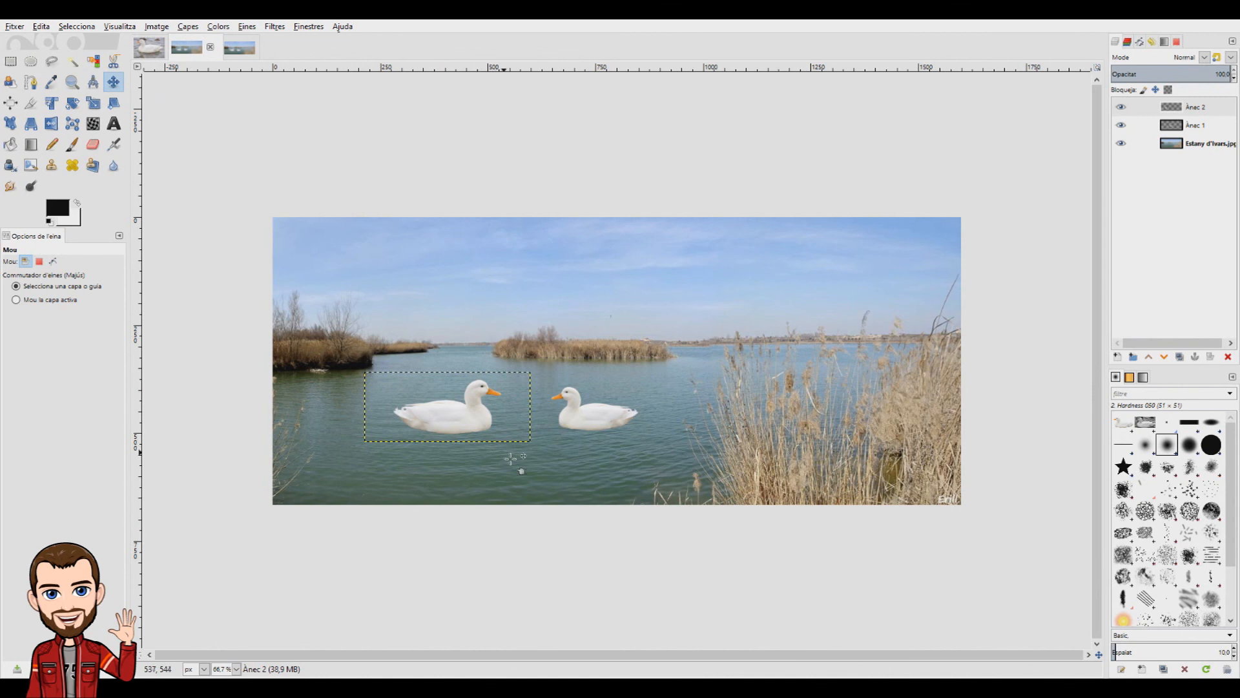